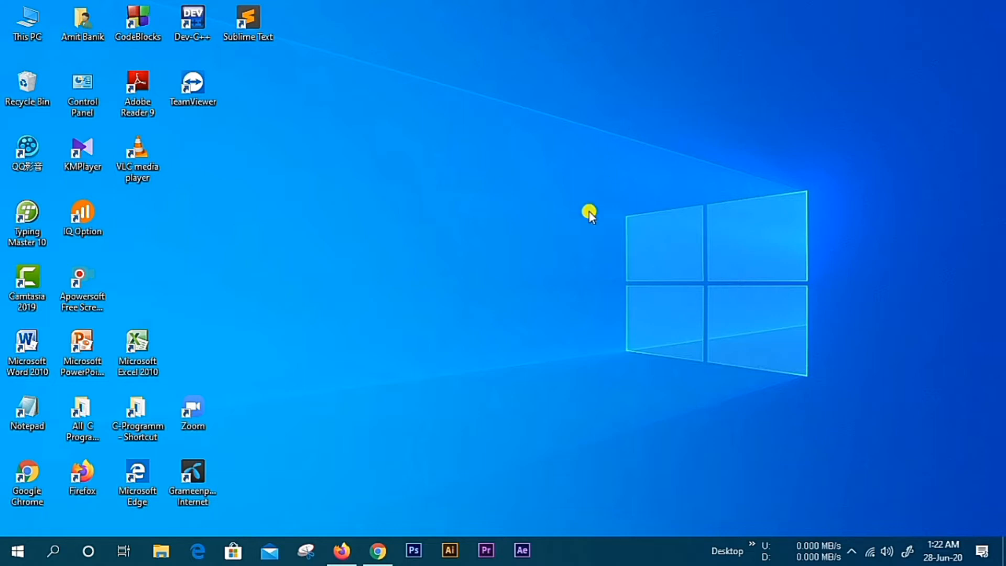
Switch to Google Chrome and go to linkedin.com
left_click(378, 550)
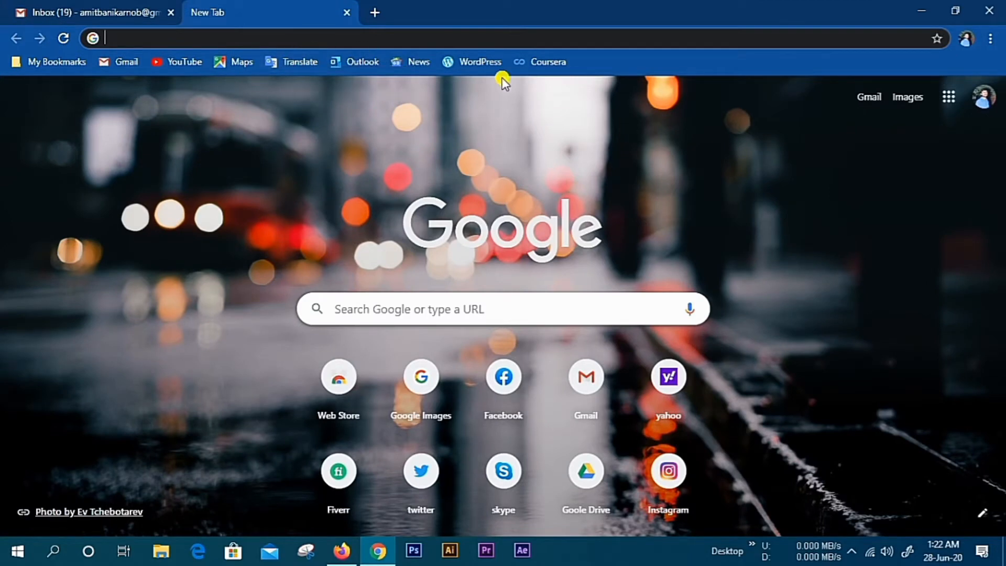
type("li")
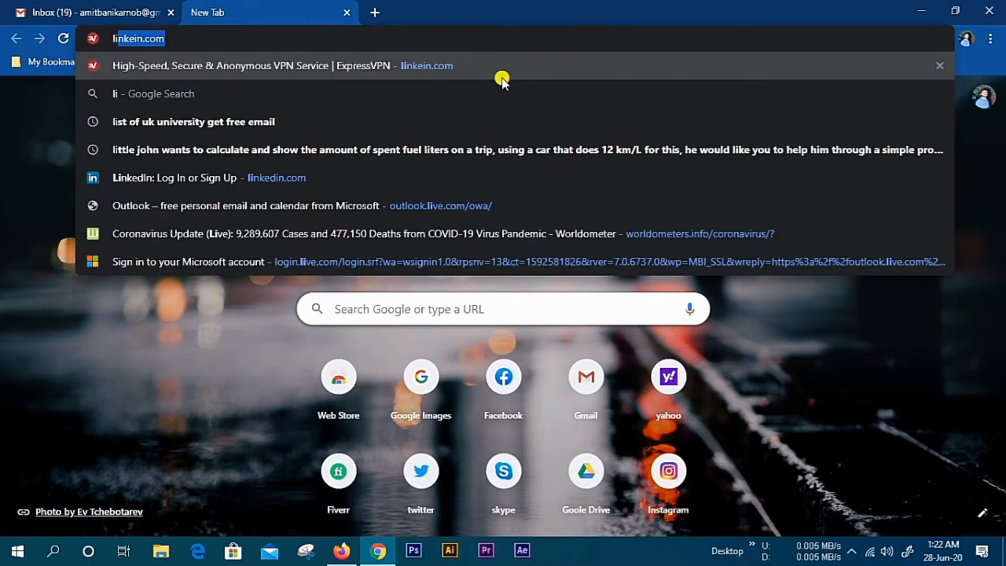
type("n")
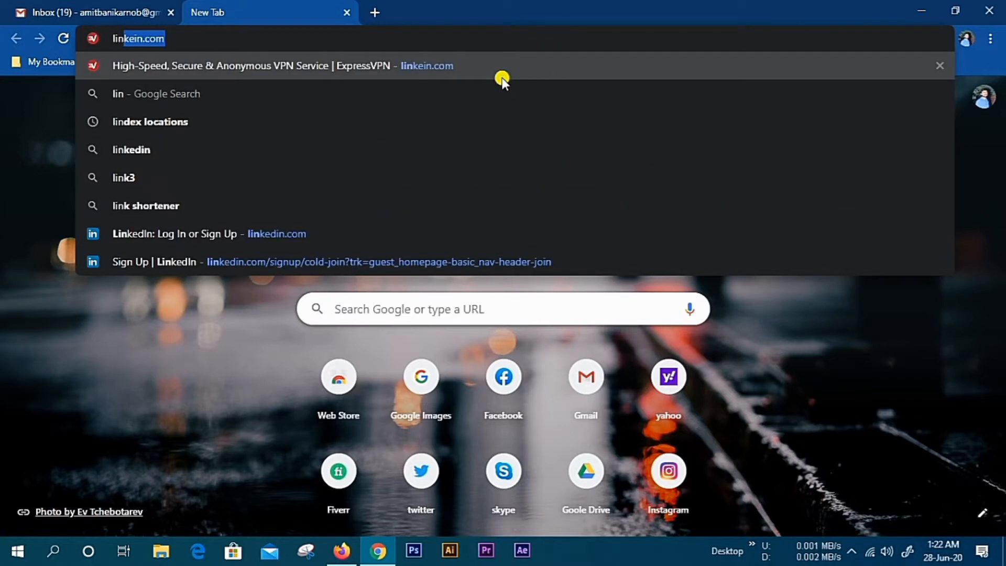
type("ke")
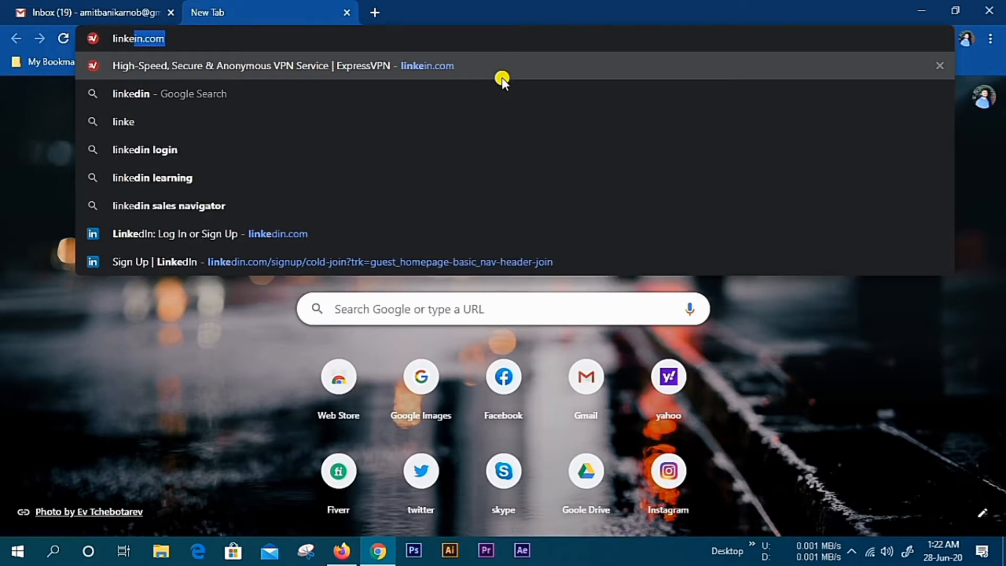
type("din.c")
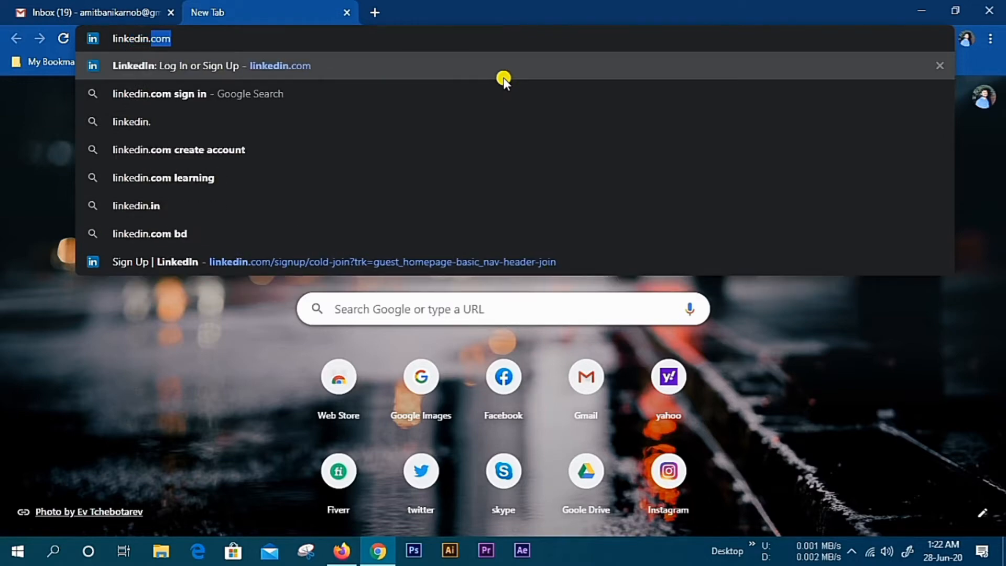
type("om")
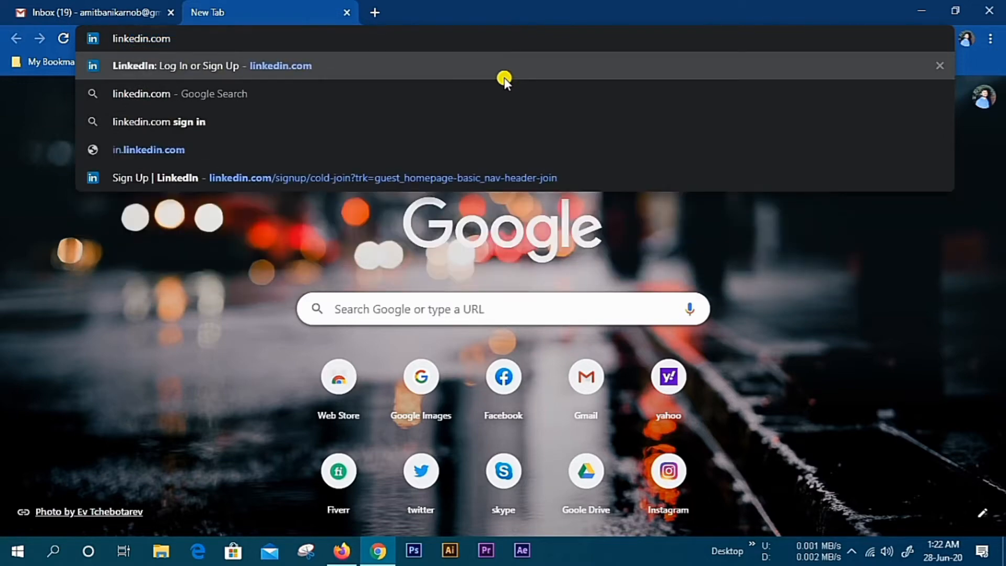
key("Return")
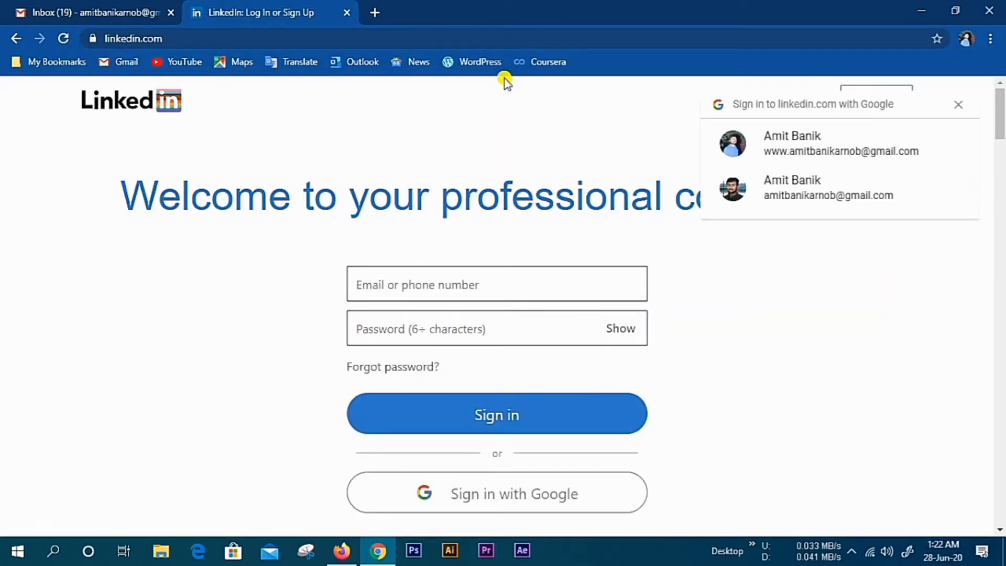
Dismiss the Google sign-in prompt, then open the Join now sign-up form and dismiss its Google prompt as well
left_click(959, 105)
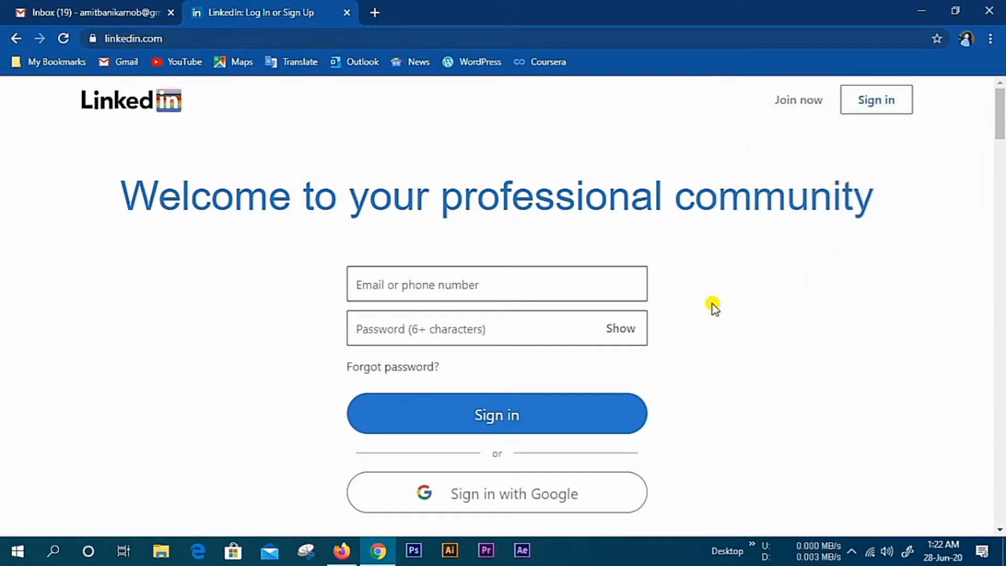
scroll(283, 267, "down", 1)
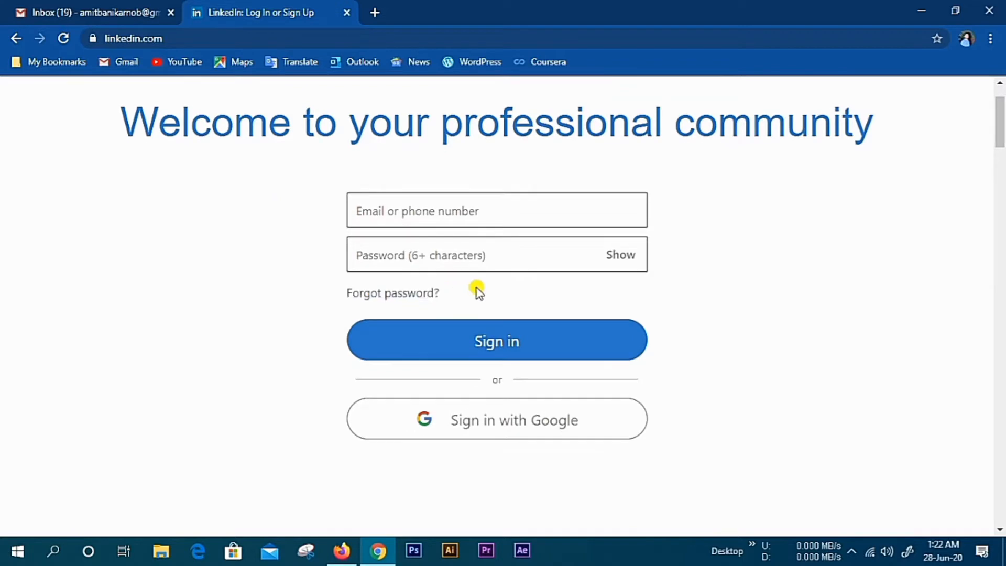
scroll(477, 289, "up", 1)
scroll(475, 288, "down", 1)
scroll(476, 288, "up", 1)
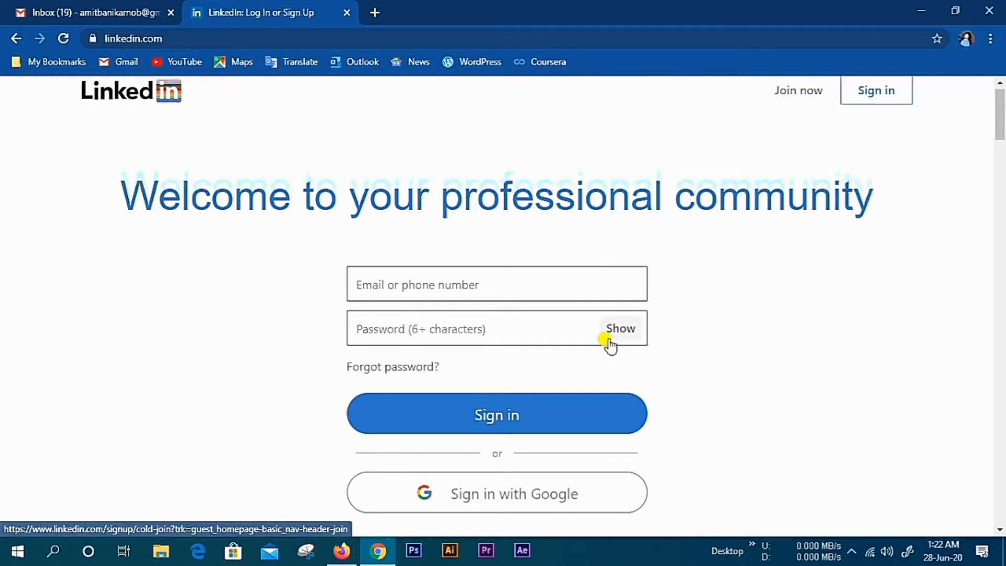
scroll(606, 343, "down", 2)
scroll(606, 344, "up", 2)
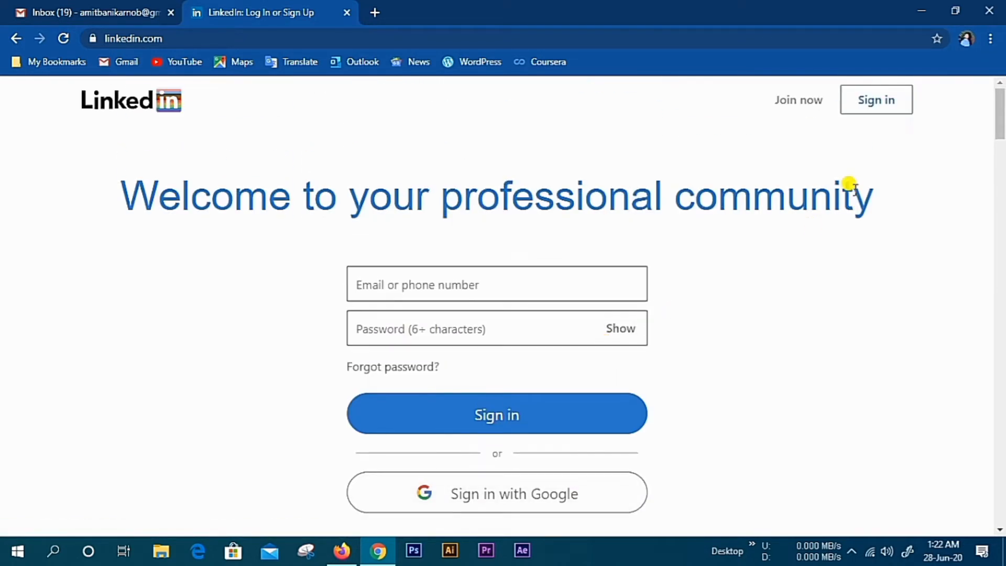
left_click(797, 108)
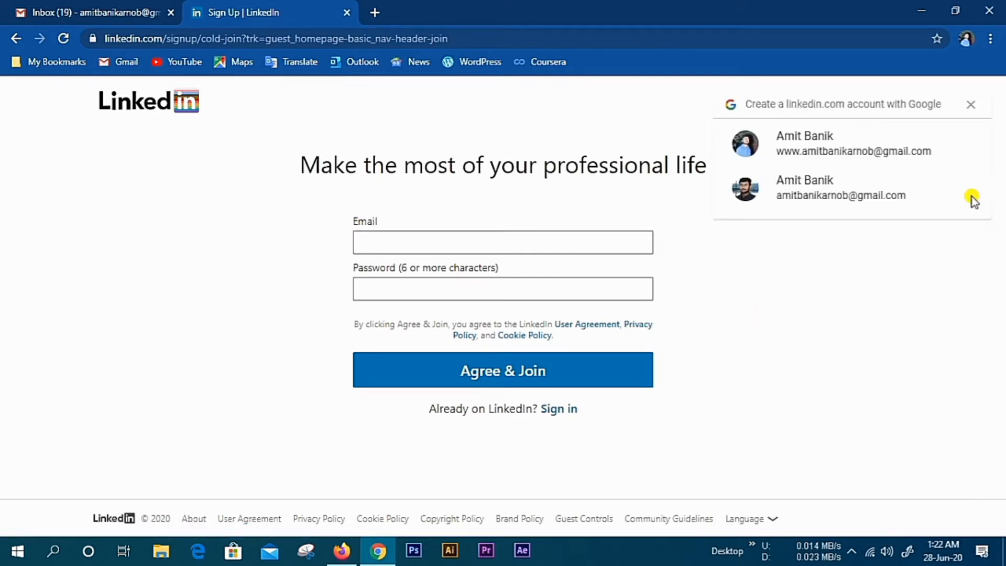
left_click(970, 105)
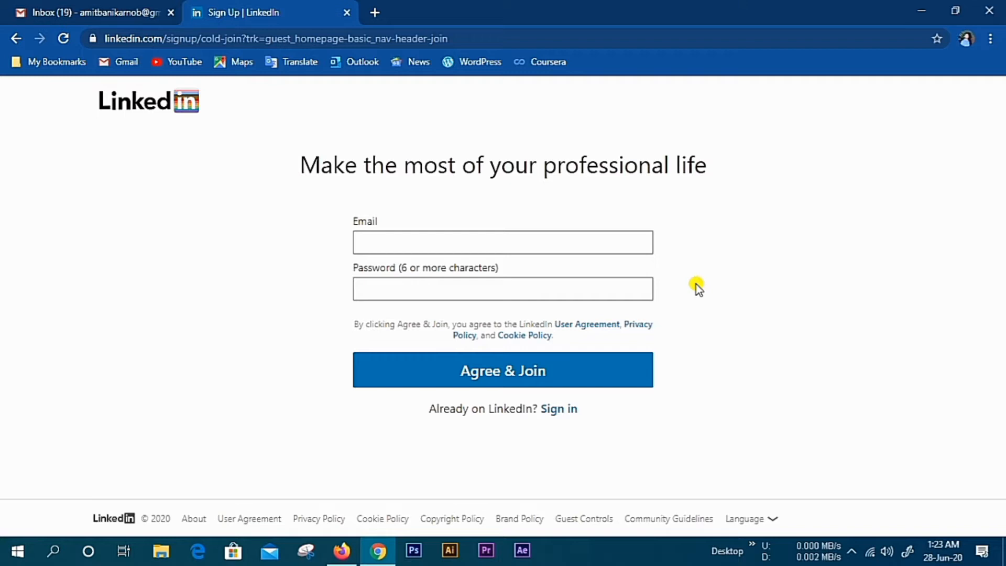
Enter the account holder's e-mail address in the sign-up form
left_click(504, 239)
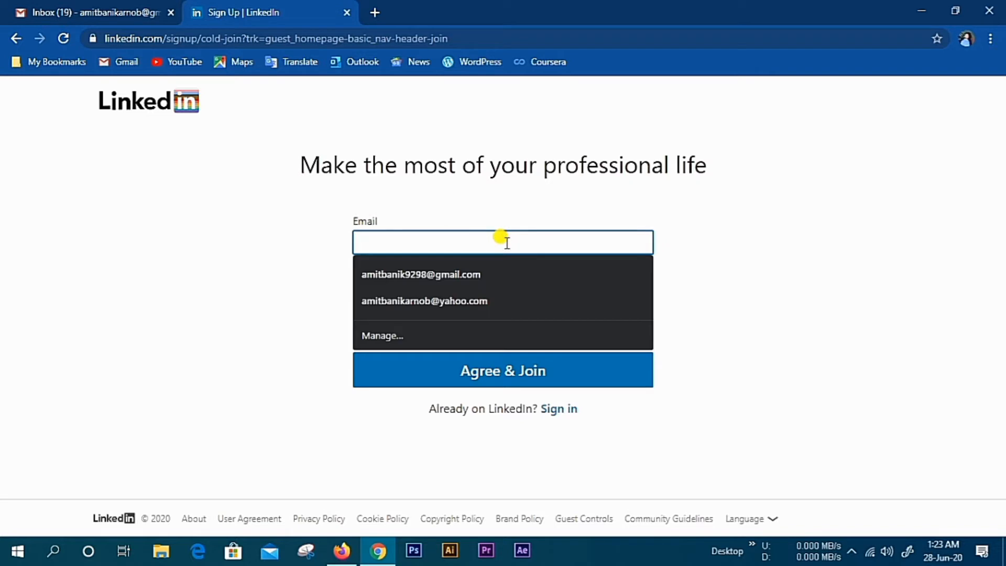
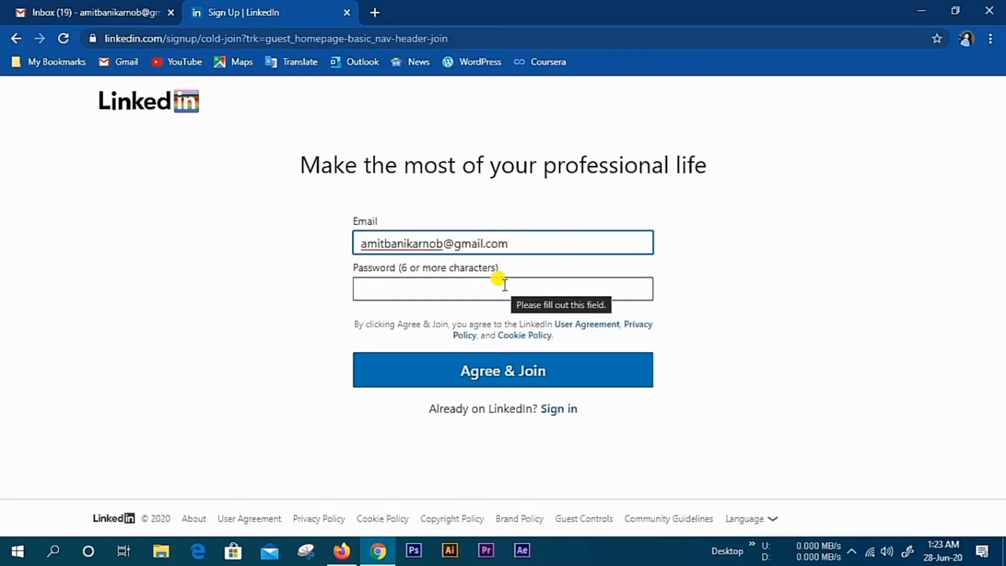
Enter a password of 6 or more characters for the new account and agree to join
left_click(502, 282)
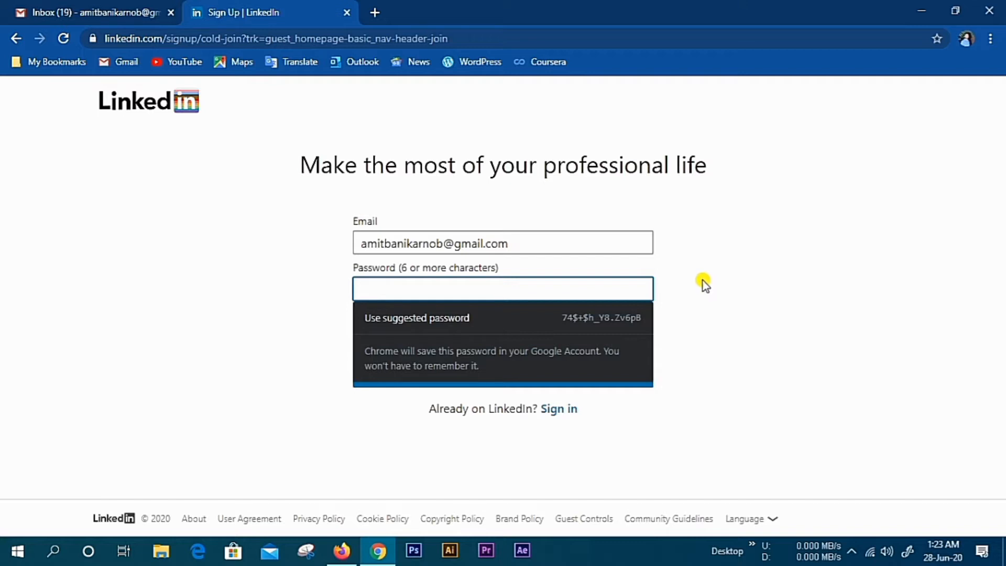
type("abcd")
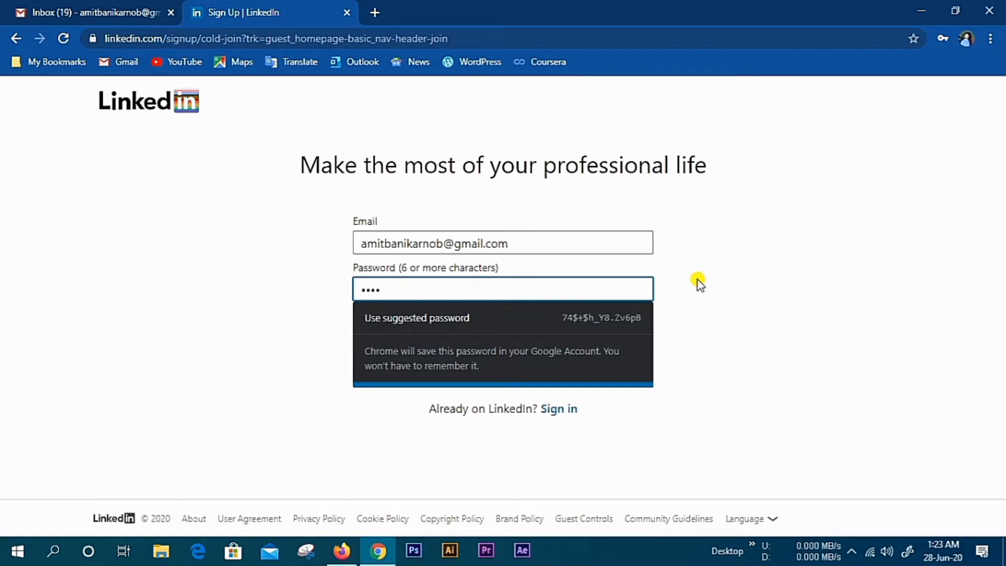
key("BackSpace")
key("BackSpace")
key("BackSpace")
key("BackSpace")
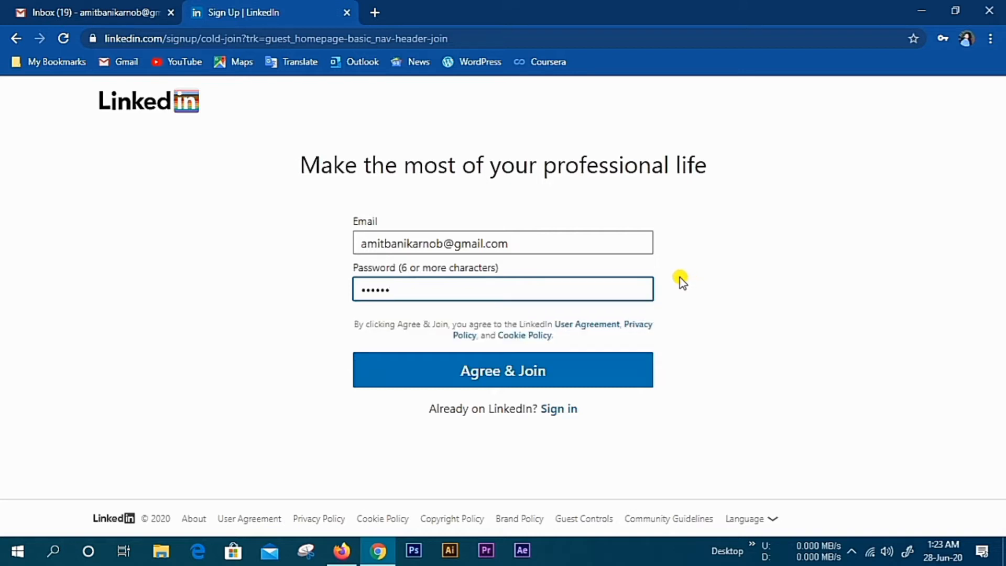
left_click(596, 368)
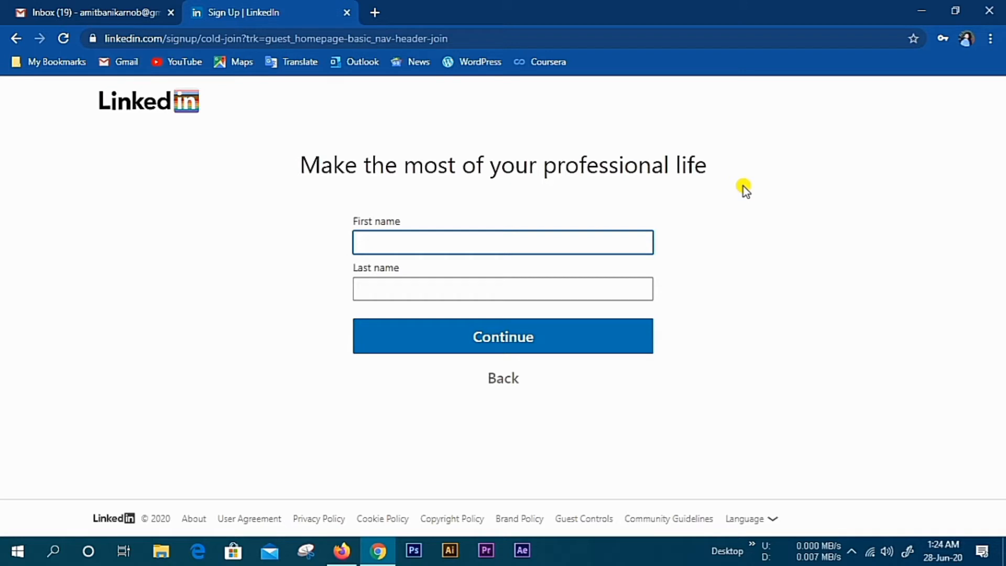
Enter the account holder's first and last name and continue the sign-up
left_click(565, 283)
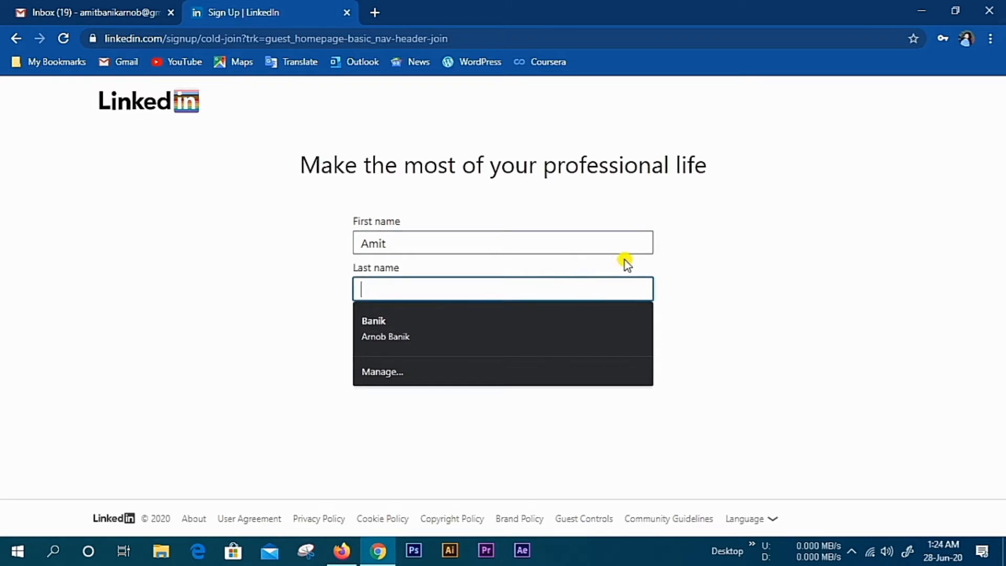
left_click(745, 383)
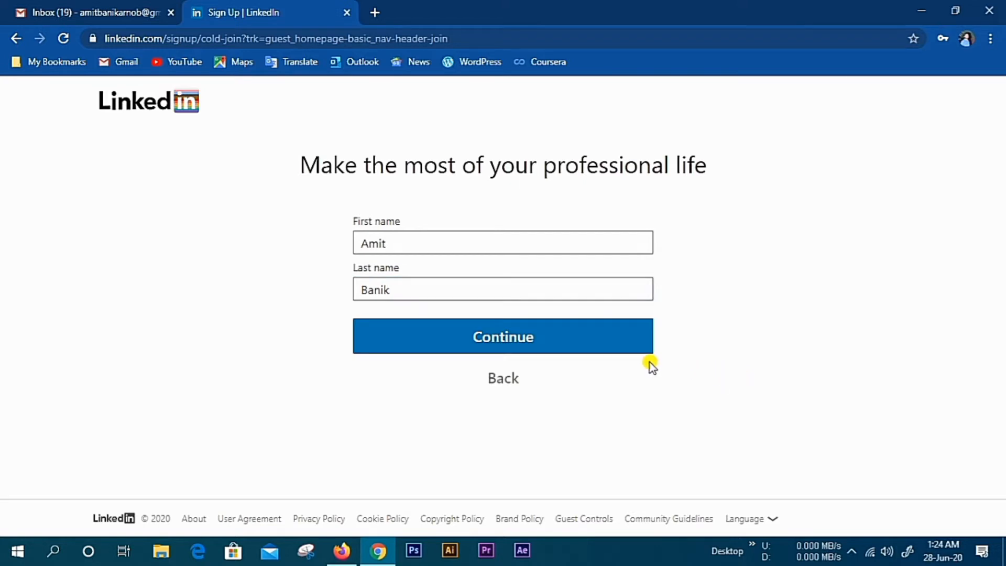
left_click(596, 344)
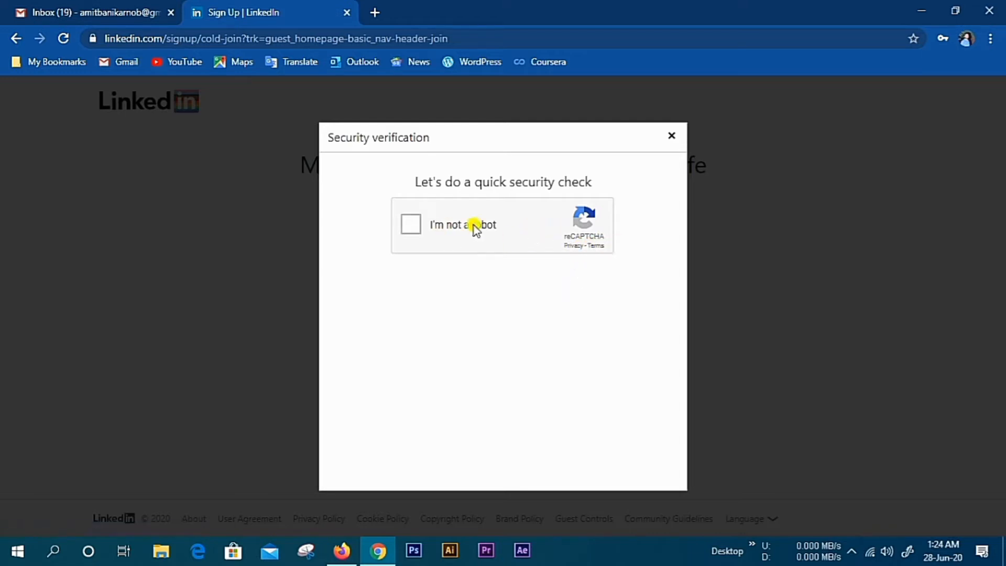
Complete the "I'm not a robot" security check and choose never to save the password in the browser
left_click(414, 229)
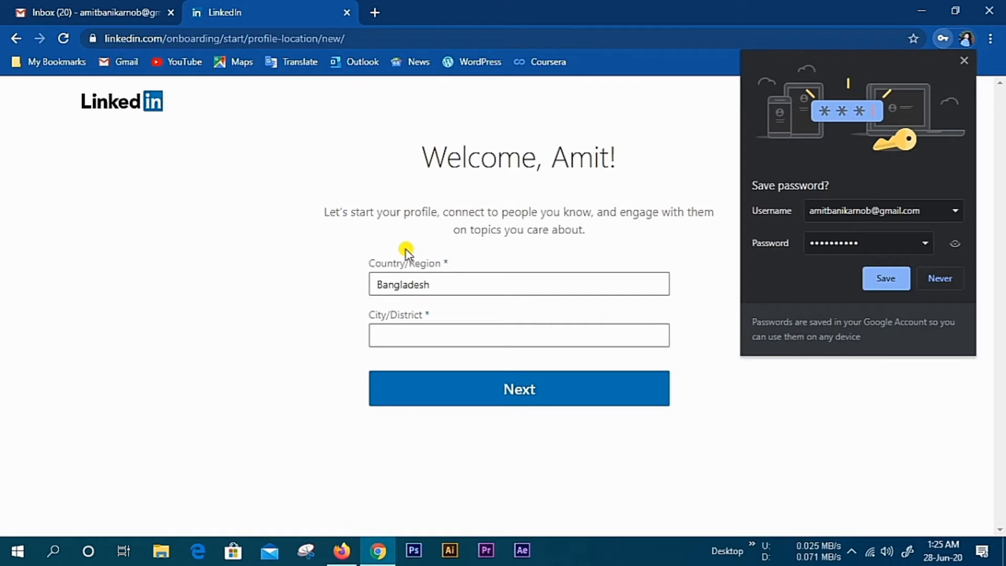
left_click(938, 284)
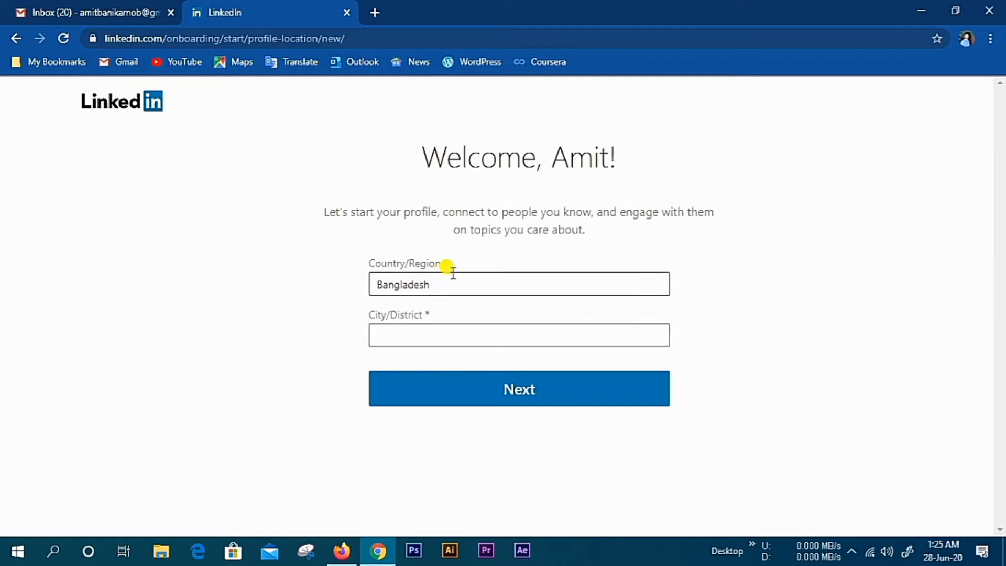
Search for Barisal as the profile's City/District and choose the suggestion "Barisal, Barisāl, Bangladesh"
left_click(486, 335)
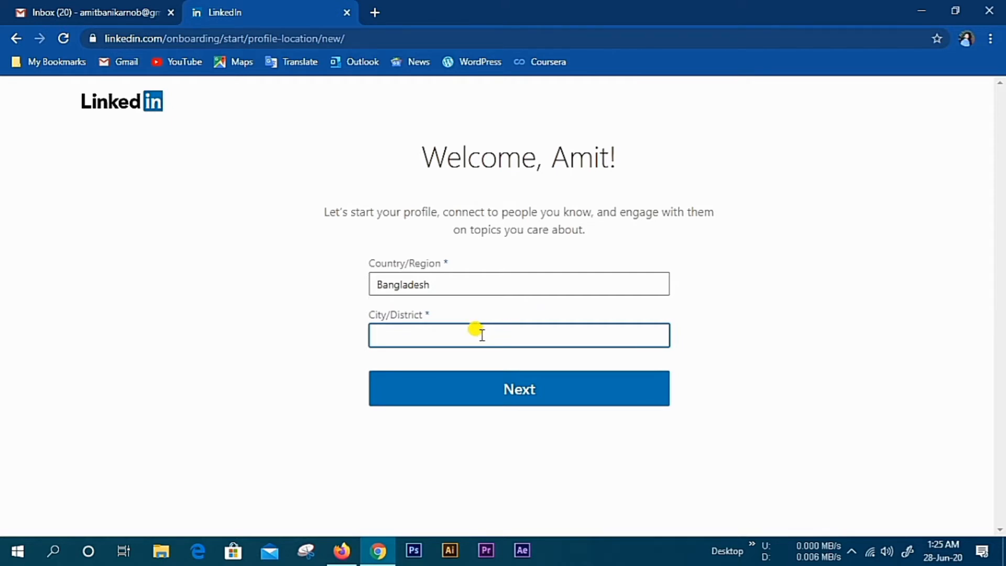
type("Bar")
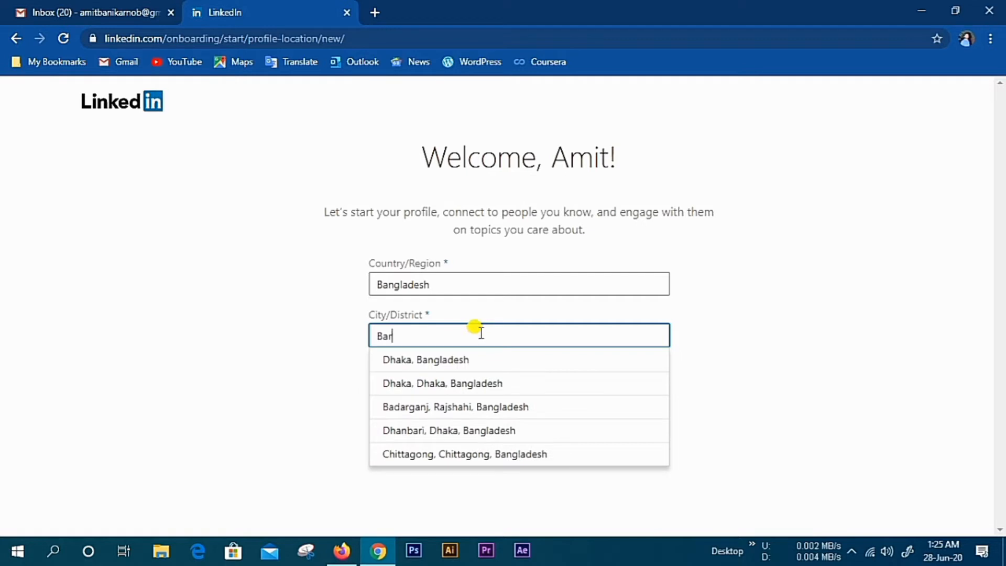
type("isal")
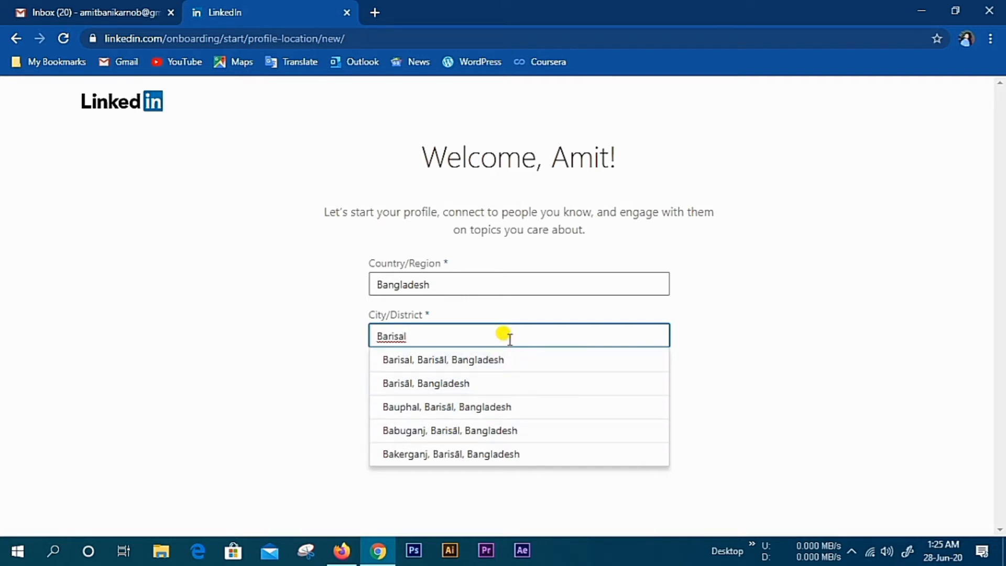
key("BackSpace")
key("BackSpace")
type("h")
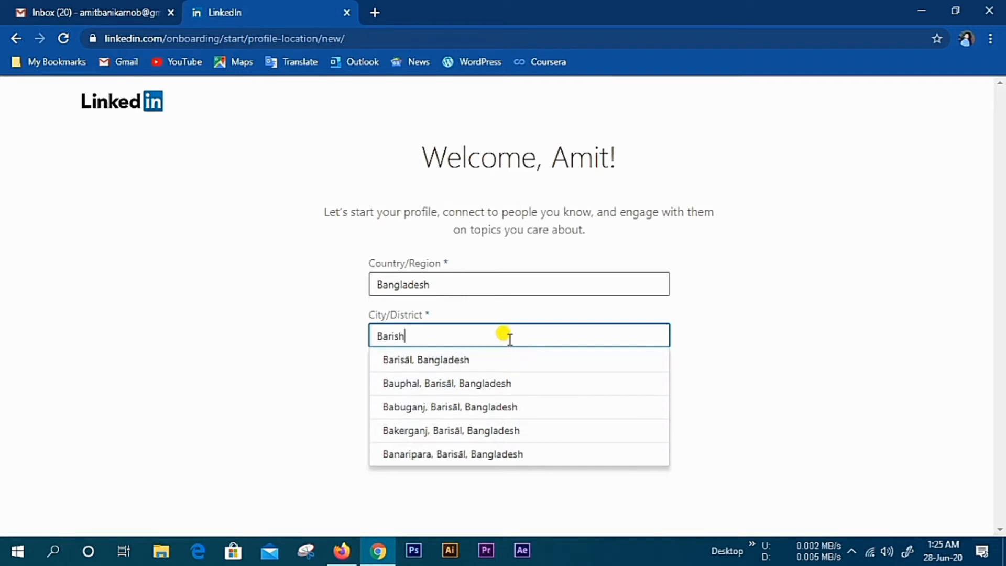
type("al")
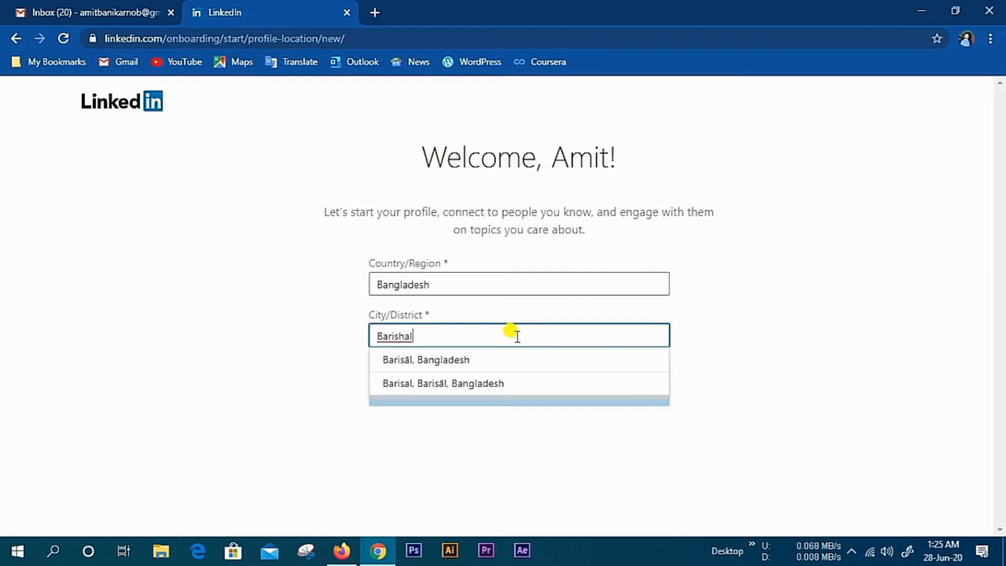
key("BackSpace")
key("BackSpace")
type("al")
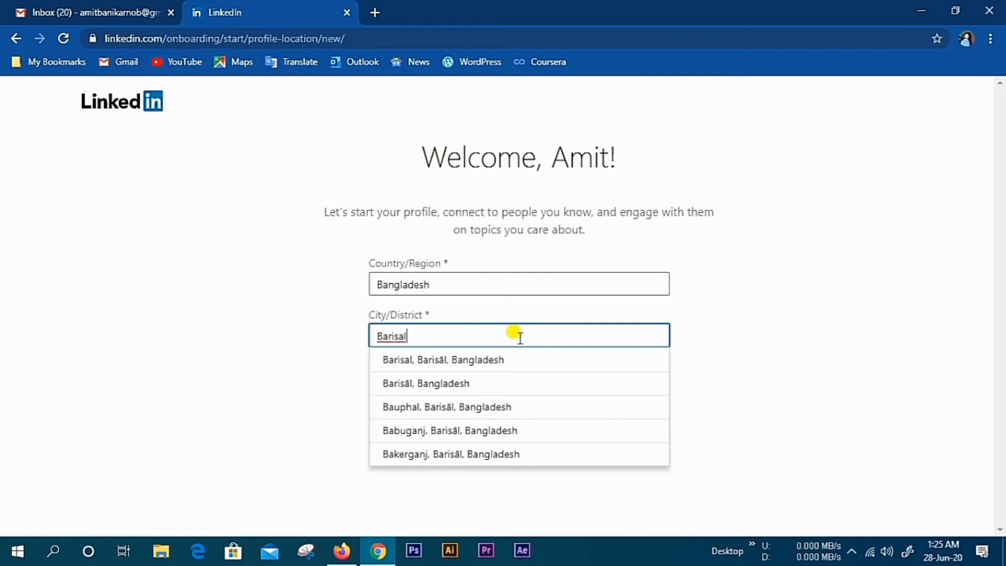
left_click(532, 367)
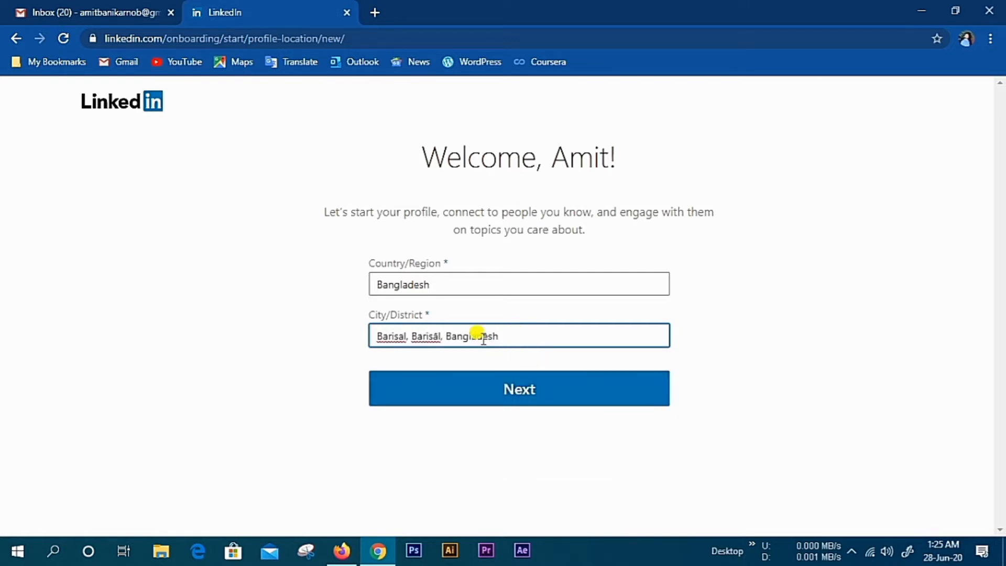
Remove the middle "Barisāl" from the City/District entry so it reads "Barisal, Bangladesh"
left_click(446, 336)
key("BackSpace")
key("BackSpace")
key("BackSpace")
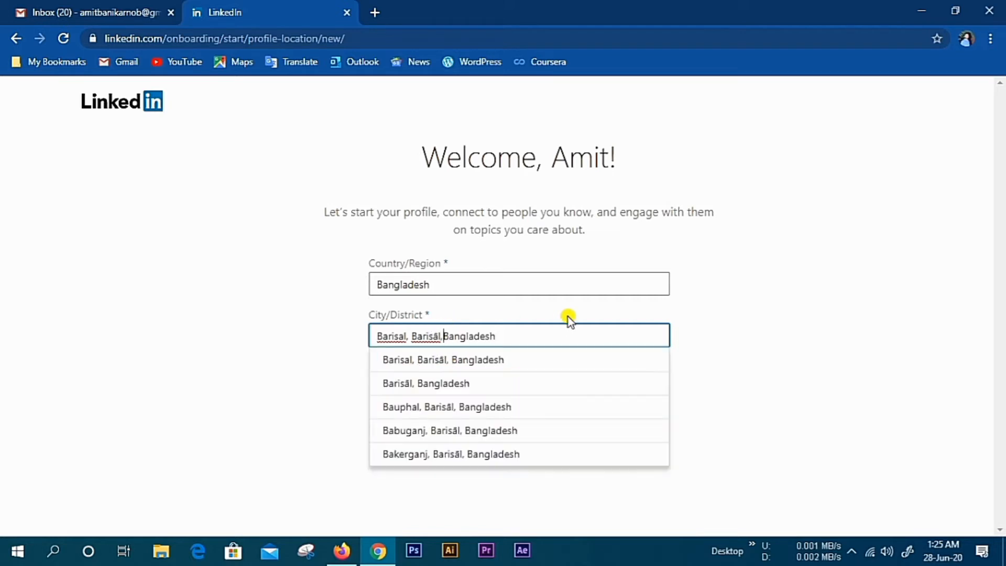
key("BackSpace")
key("BackSpace")
key("BackSpace")
key("BackSpace")
key("BackSpace")
key("BackSpace")
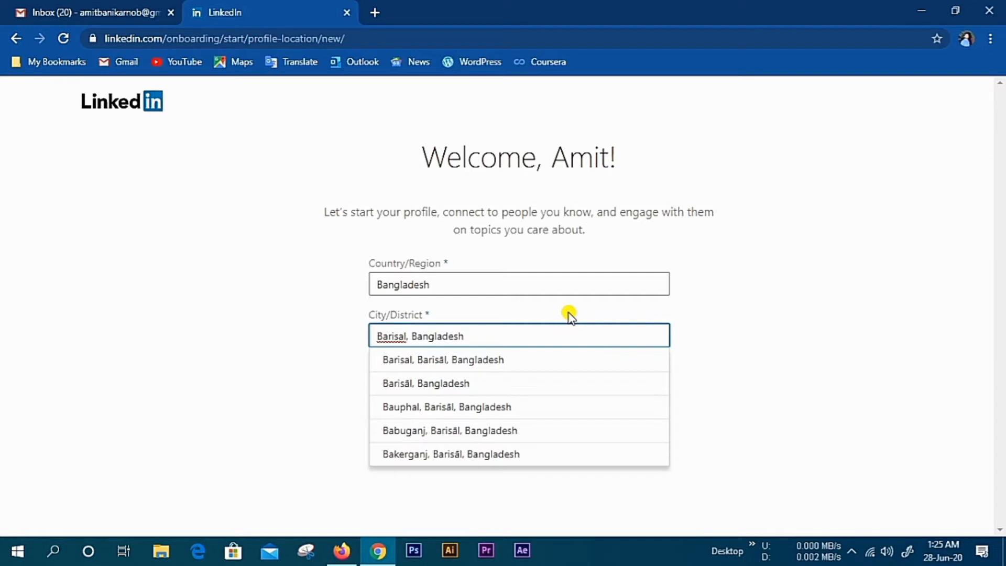
Replace the City/District entry with the suggestion "Barisal, Barisāl, Bangladesh" and continue to the job details
left_click(792, 406)
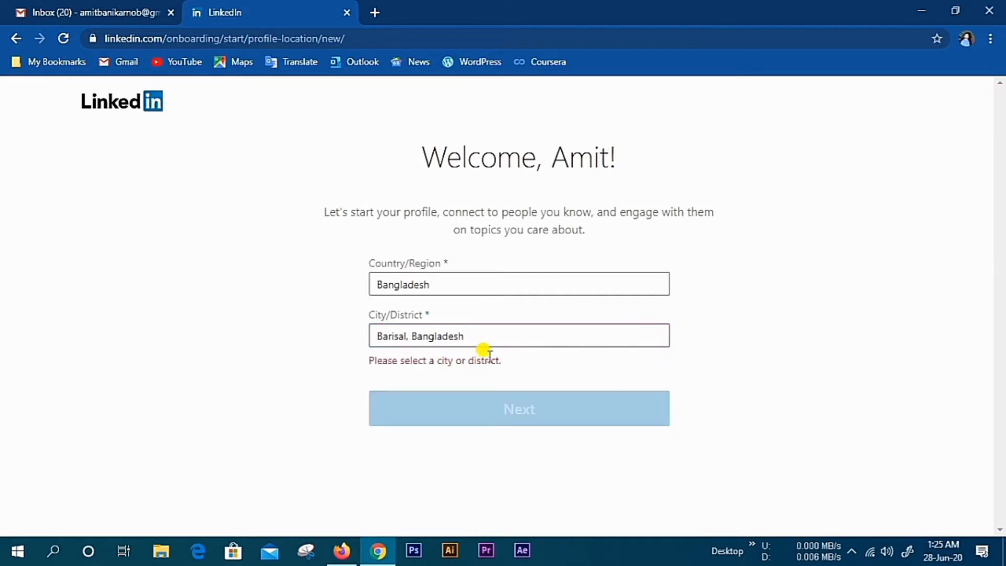
left_click(517, 333)
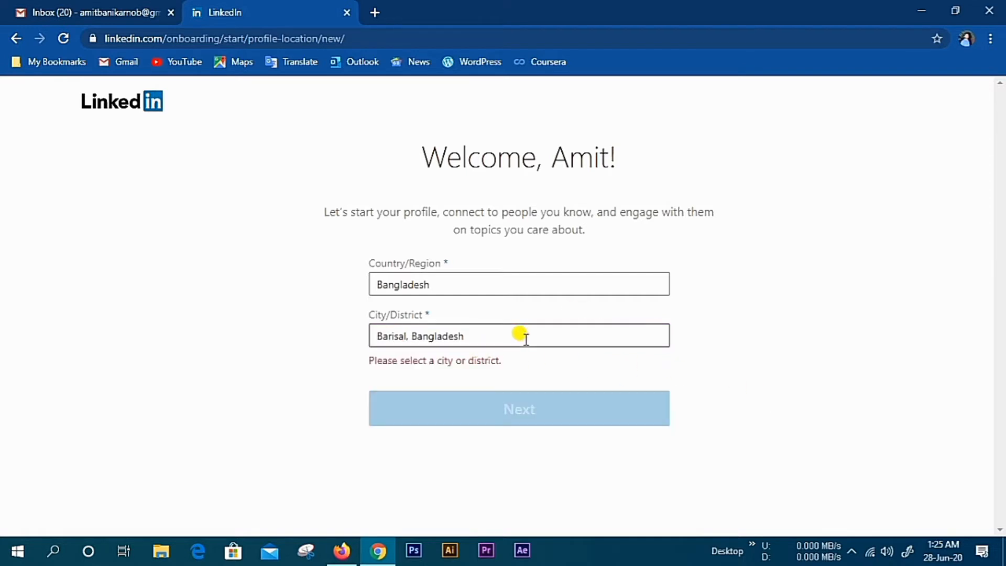
left_click(471, 337)
key("BackSpace")
key("BackSpace")
key("BackSpace")
key("BackSpace")
key("BackSpace")
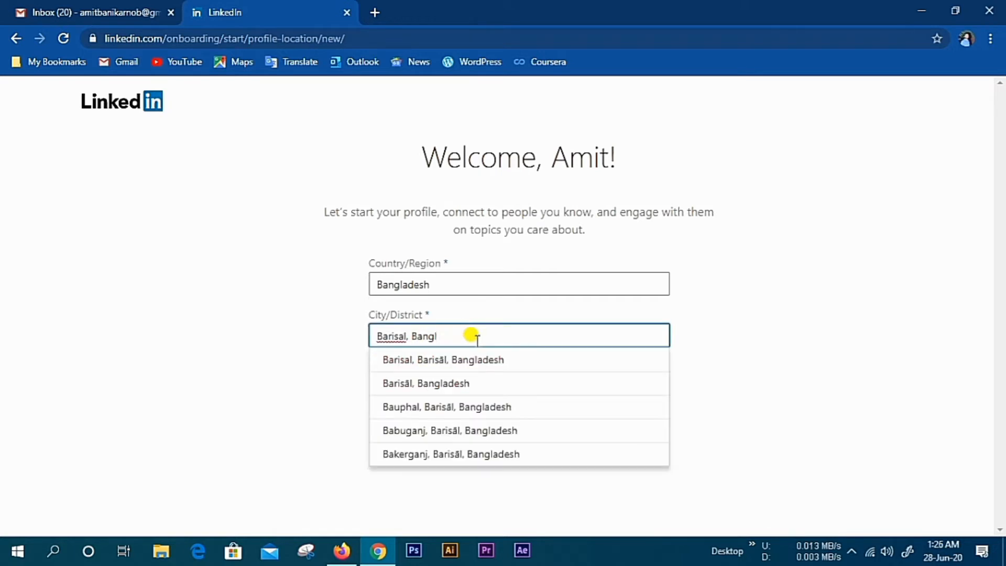
key("BackSpace")
key("BackSpace")
key("BackSpace")
key("BackSpace")
key("BackSpace")
left_click(478, 365)
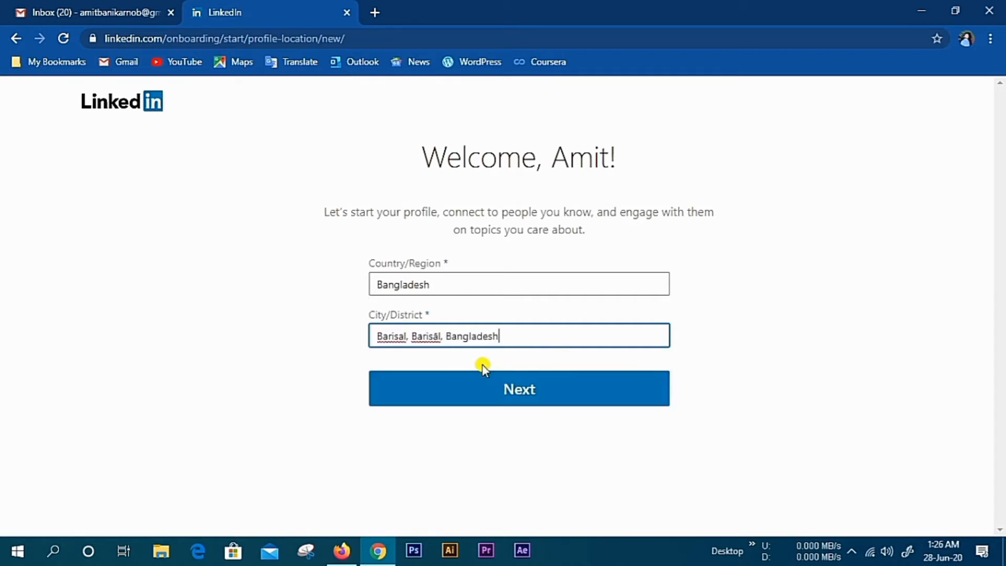
left_click(576, 392)
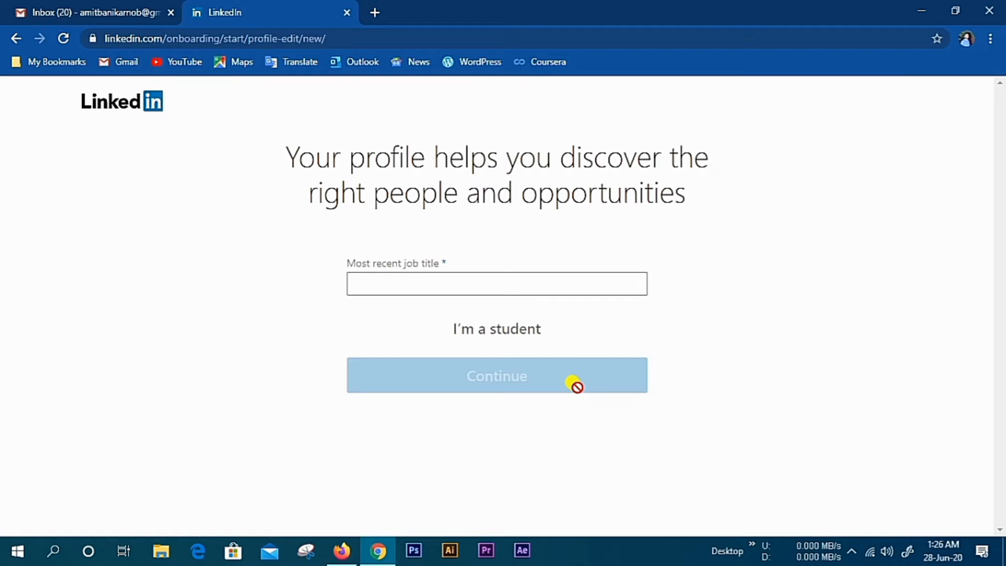
Search for "Digi" as the most recent job title and choose the suggestion "Digital Marketing Specialist"
left_click(589, 279)
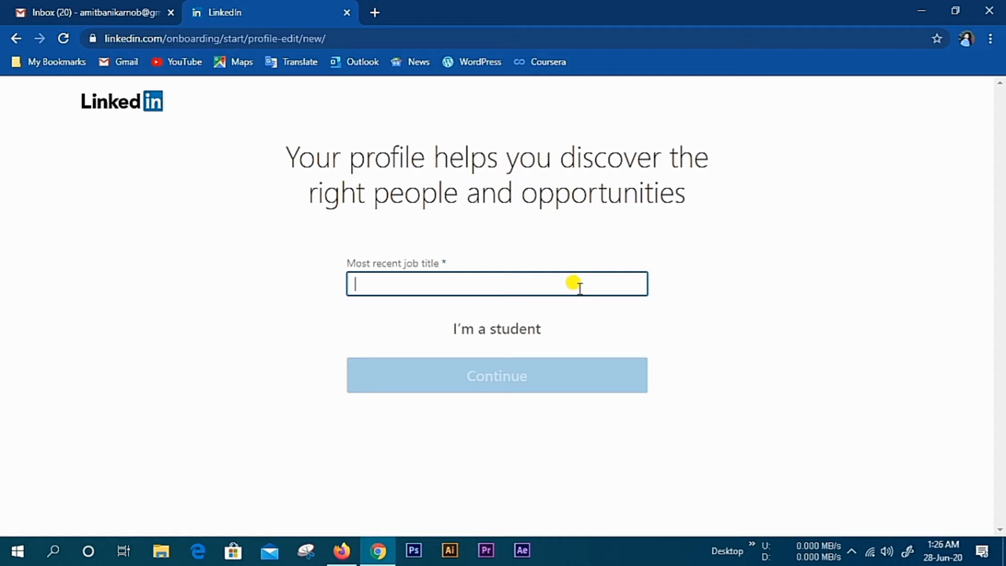
type("D")
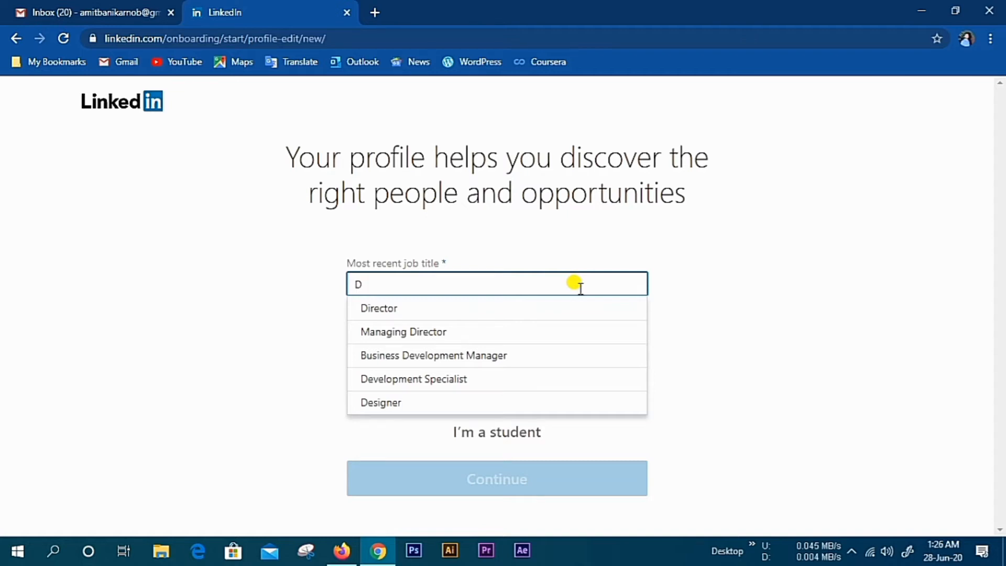
type("igi")
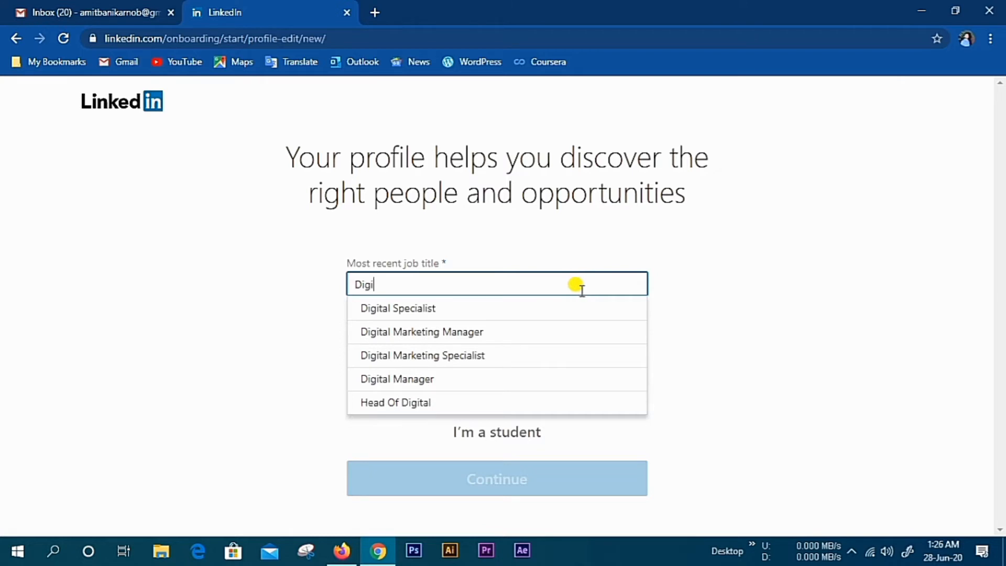
left_click(558, 362)
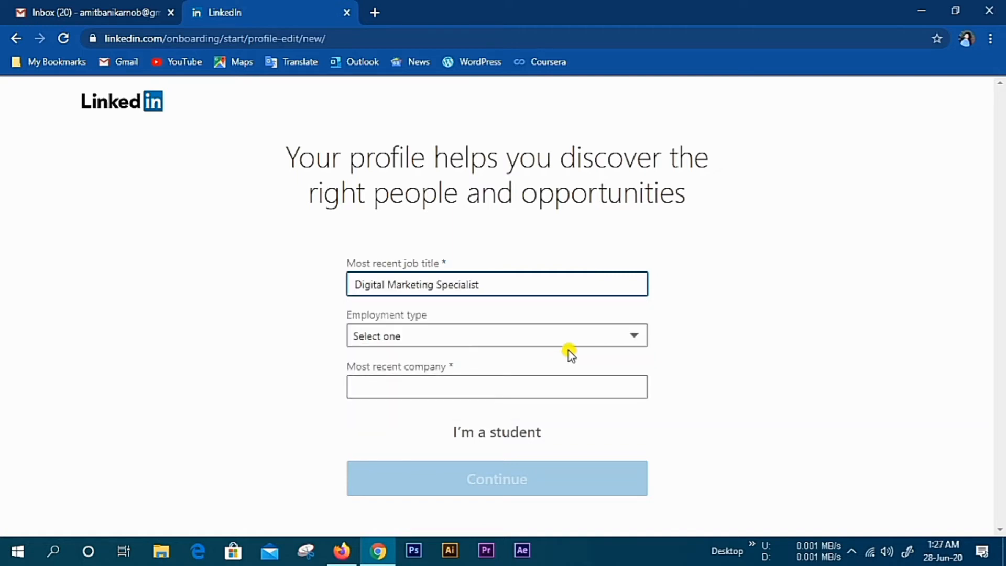
Set the employment type to Freelance and go to the most recent company field
left_click(634, 334)
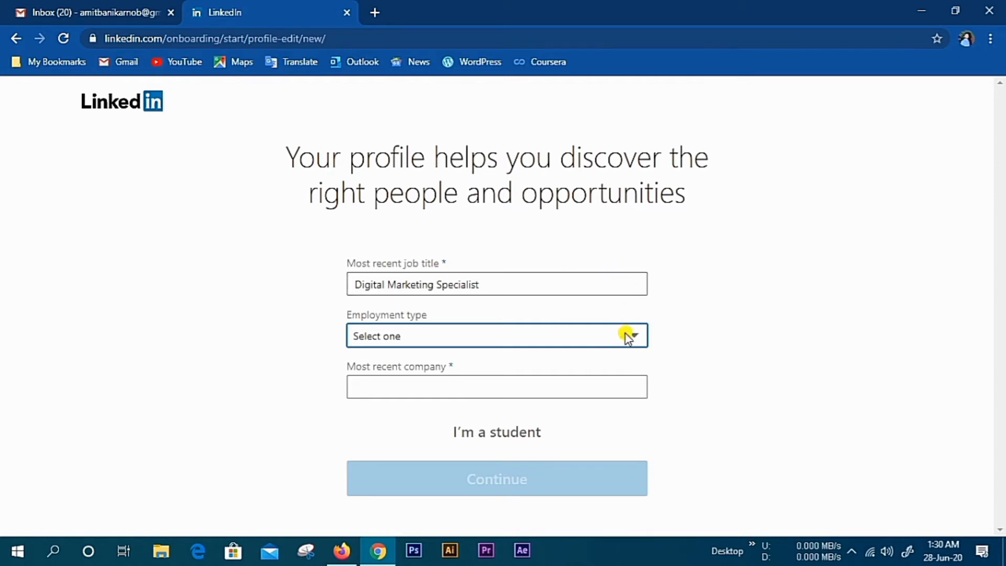
left_click(639, 340)
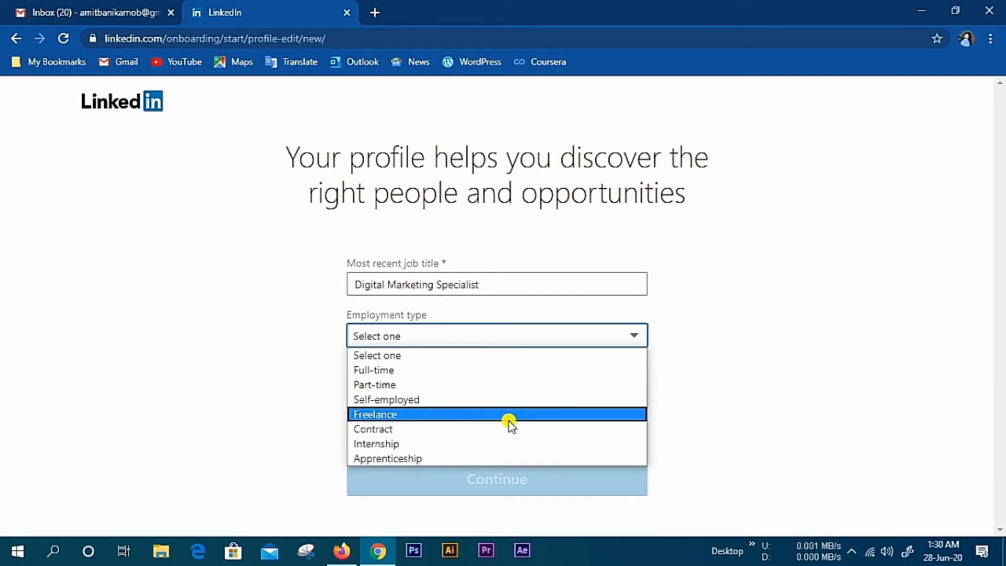
left_click(509, 420)
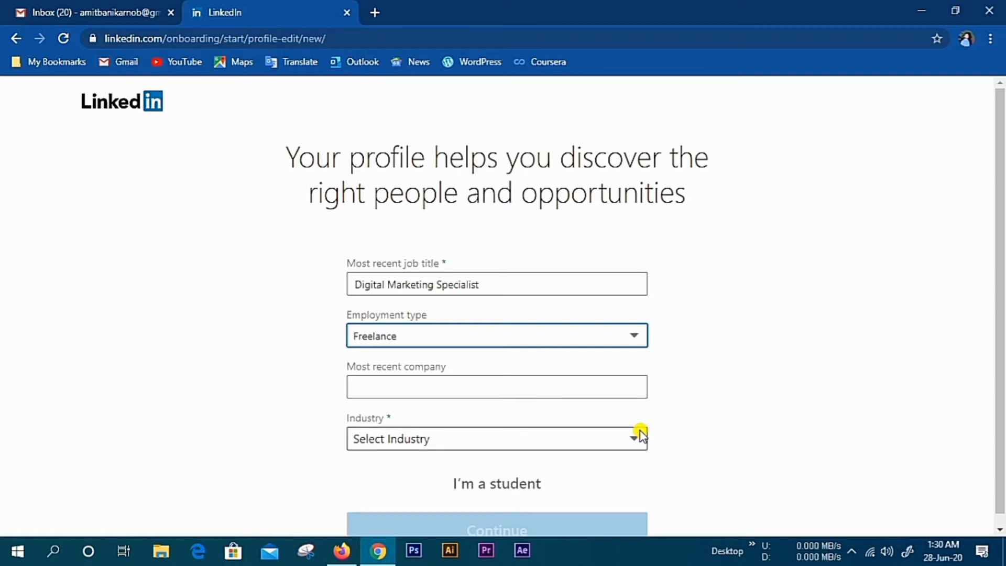
left_click(629, 388)
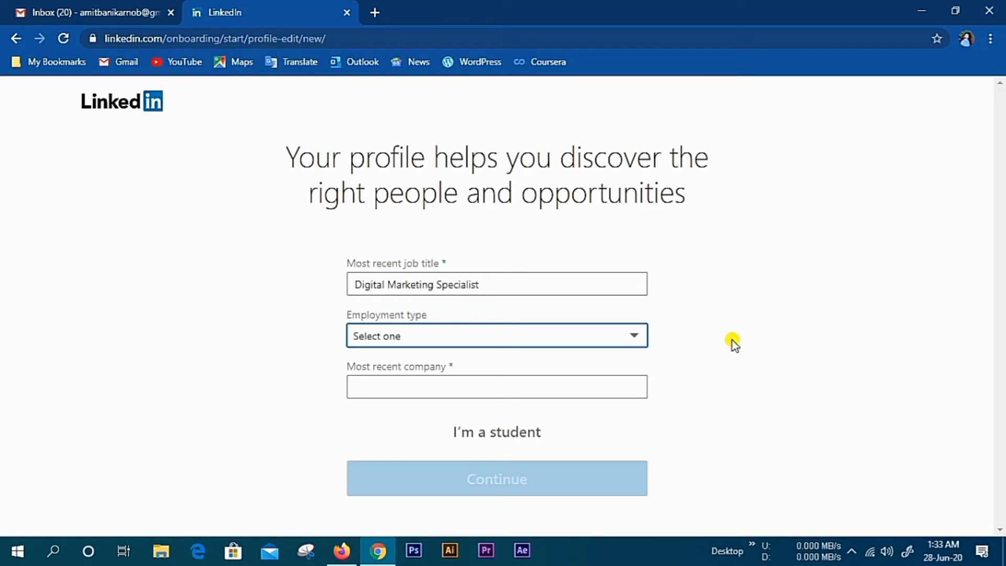
Set the employment type to Full-time and go to the most recent company field
left_click(640, 339)
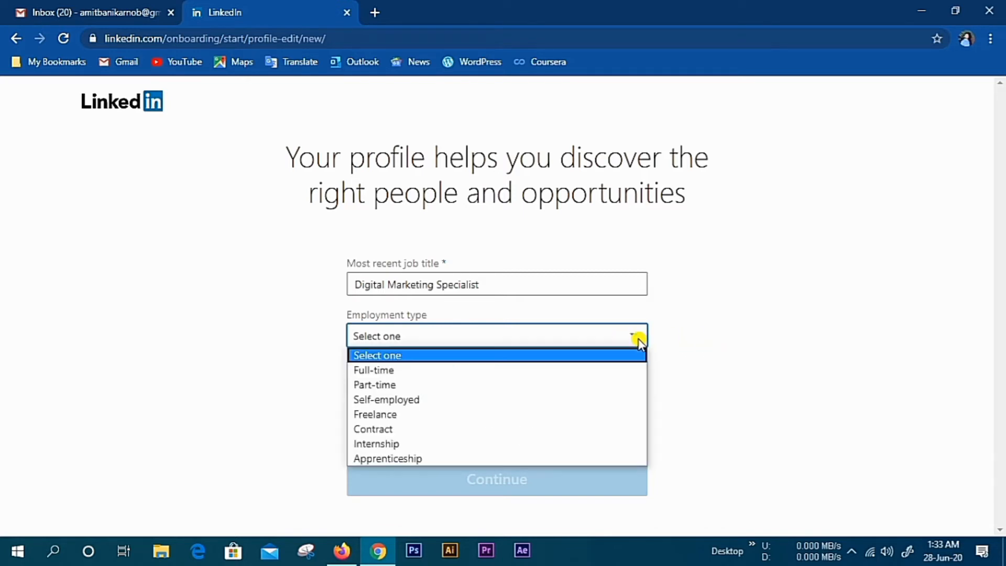
left_click(551, 368)
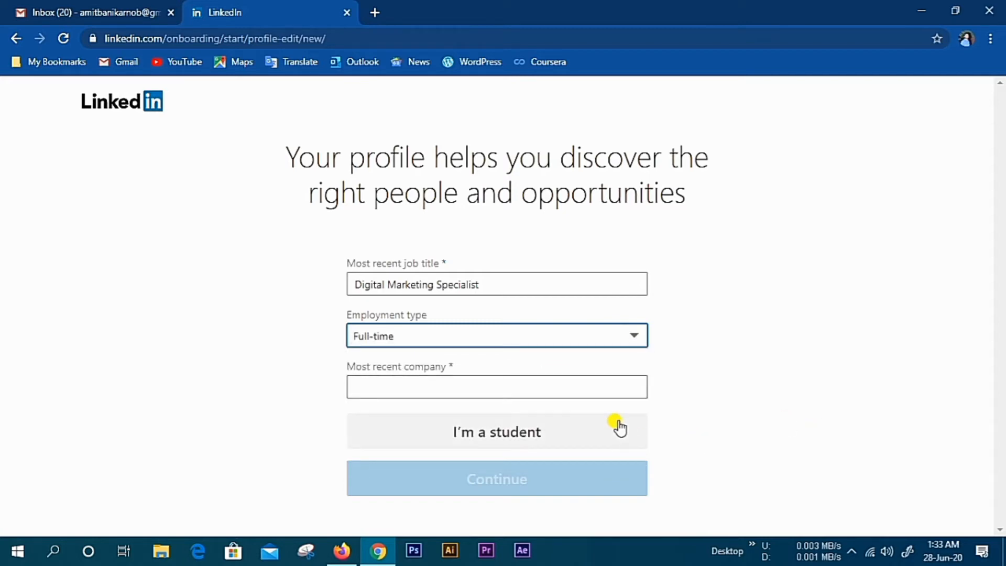
left_click(602, 385)
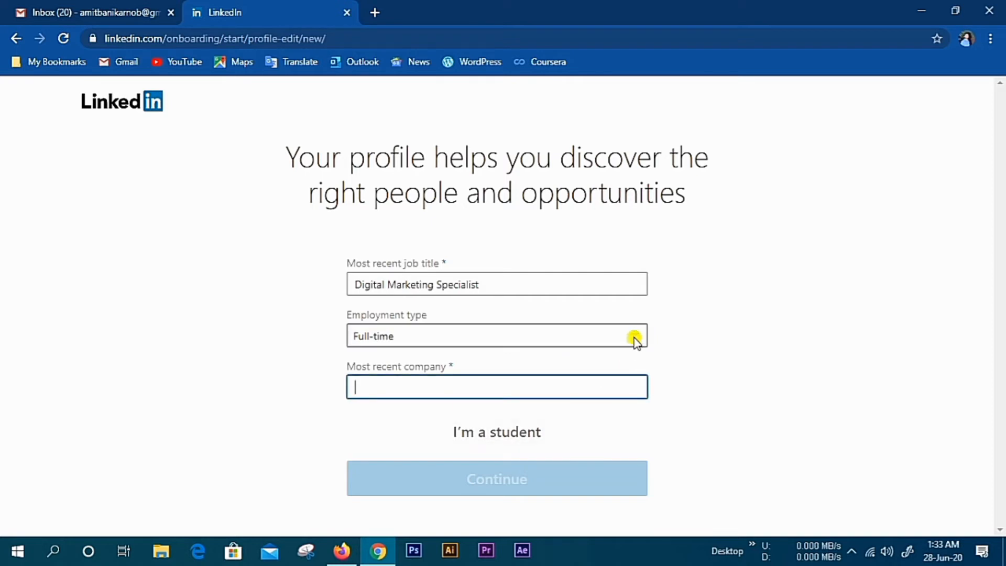
Try Part-time and Self-employed as the employment type and return it to Full-time
left_click(635, 338)
left_click(604, 385)
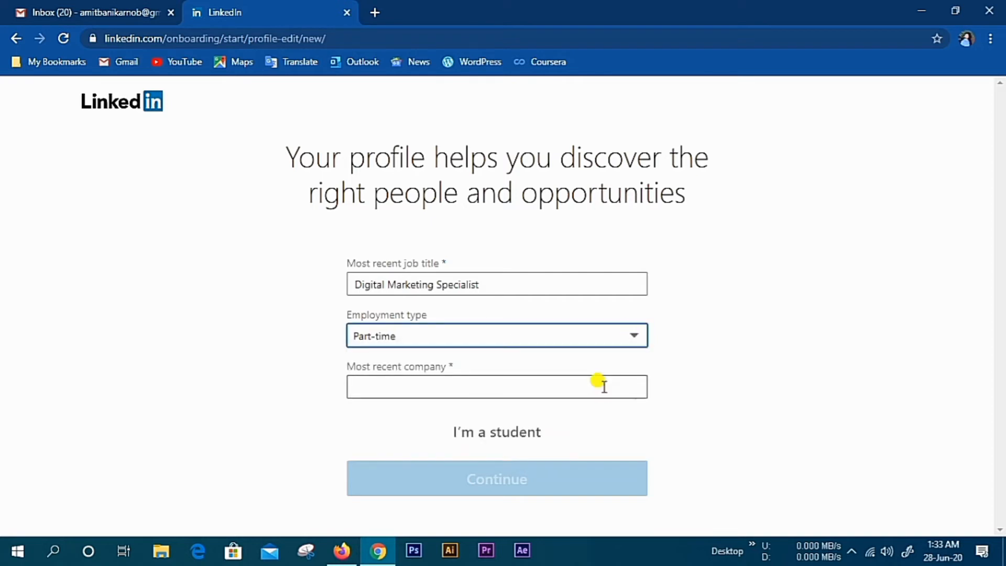
left_click(635, 335)
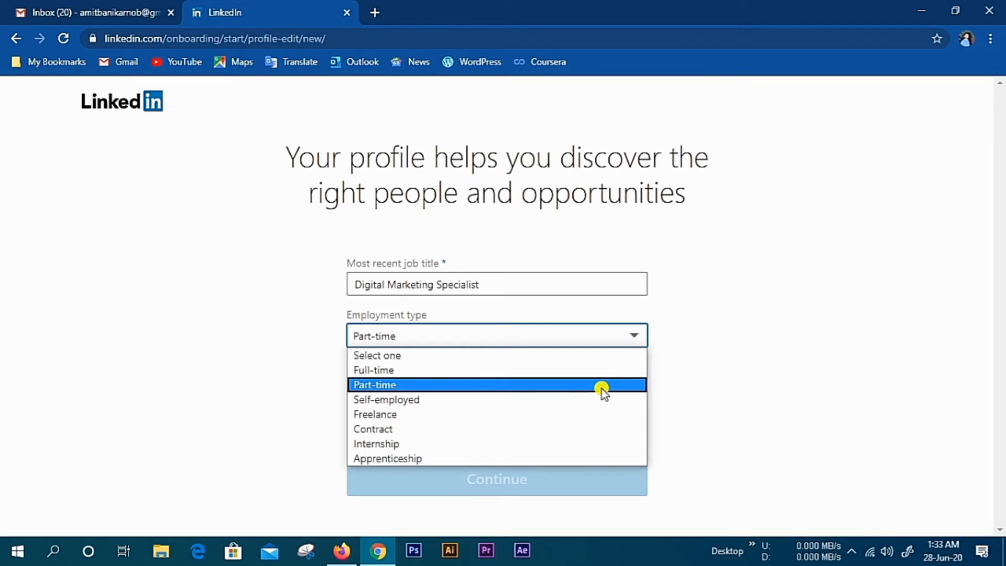
left_click(603, 399)
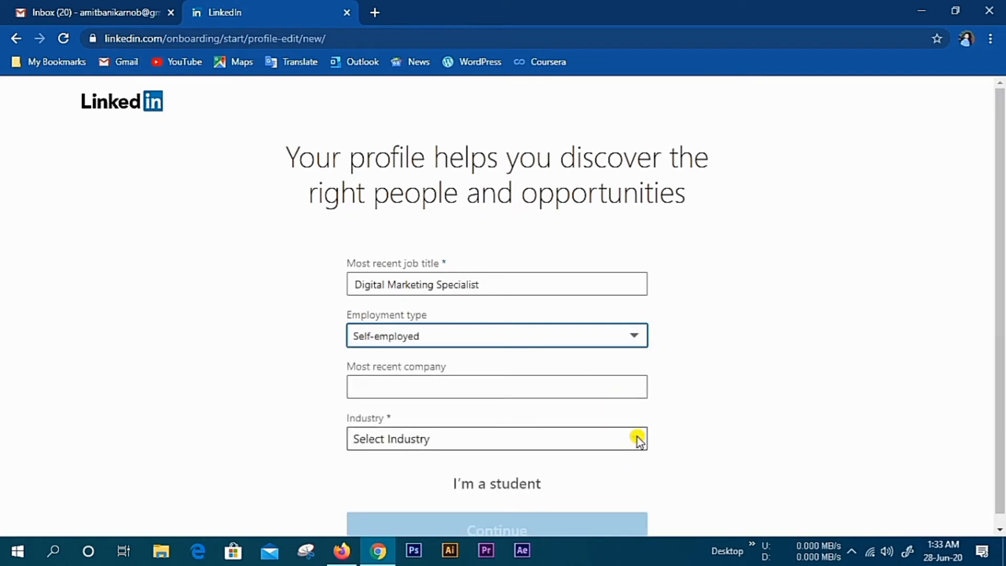
left_click(636, 341)
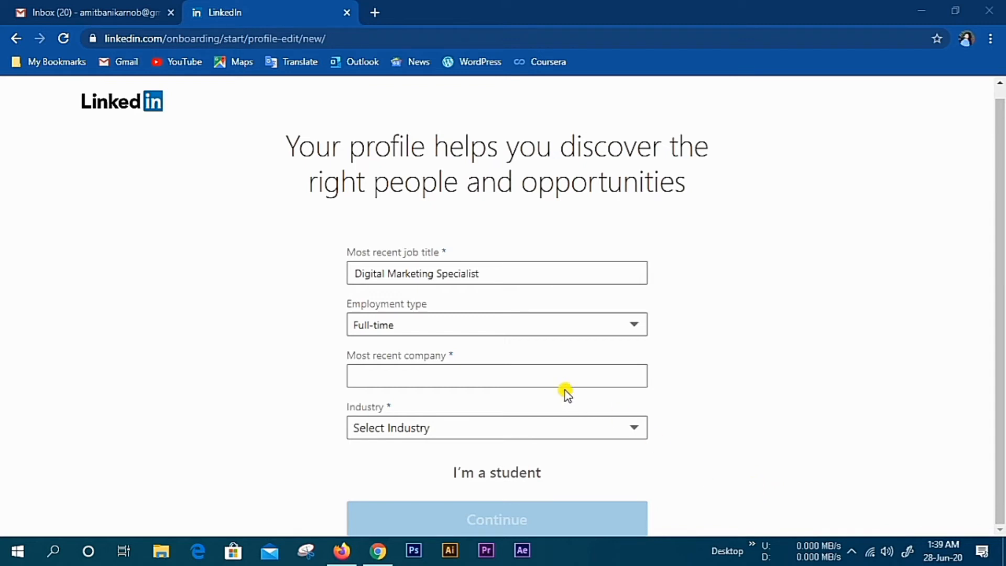
Enter "LMC" as the most recent company without choosing any of the suggested companies
left_click(563, 376)
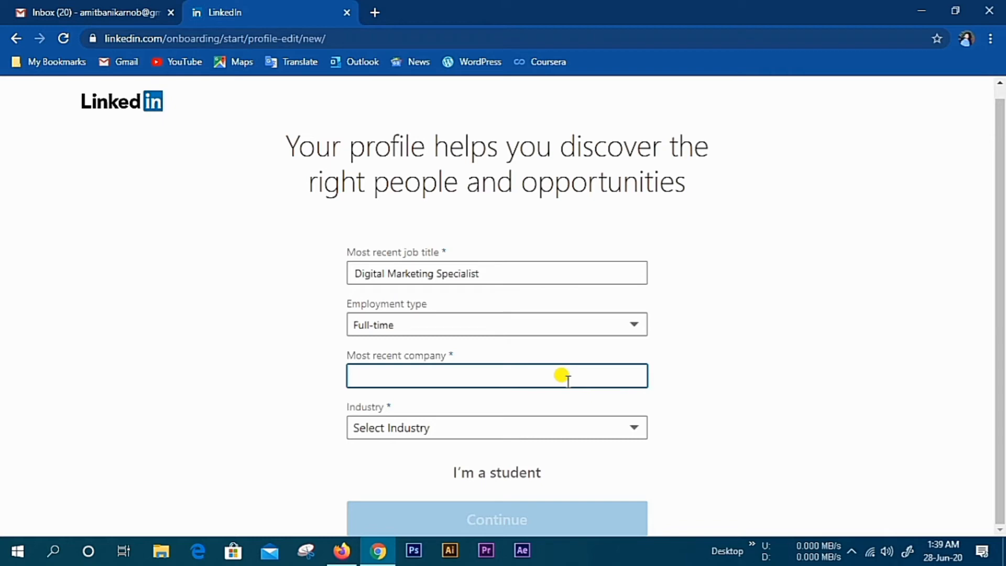
type("LM")
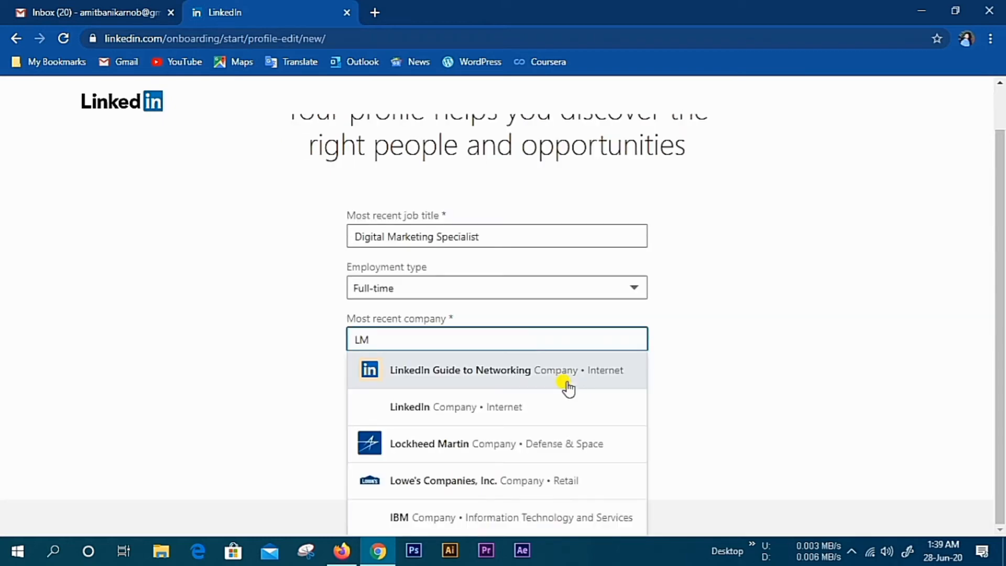
type("C")
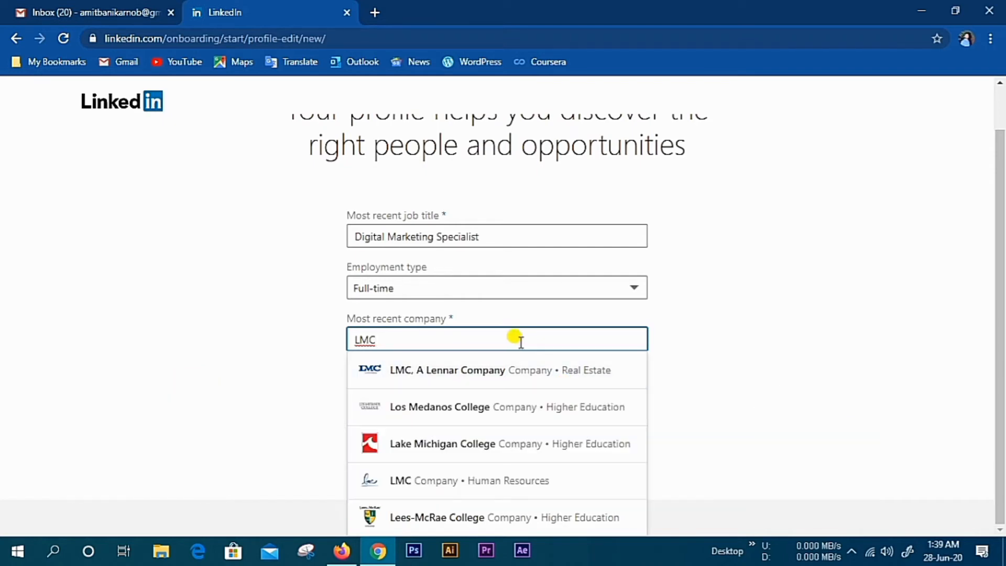
left_click(678, 355)
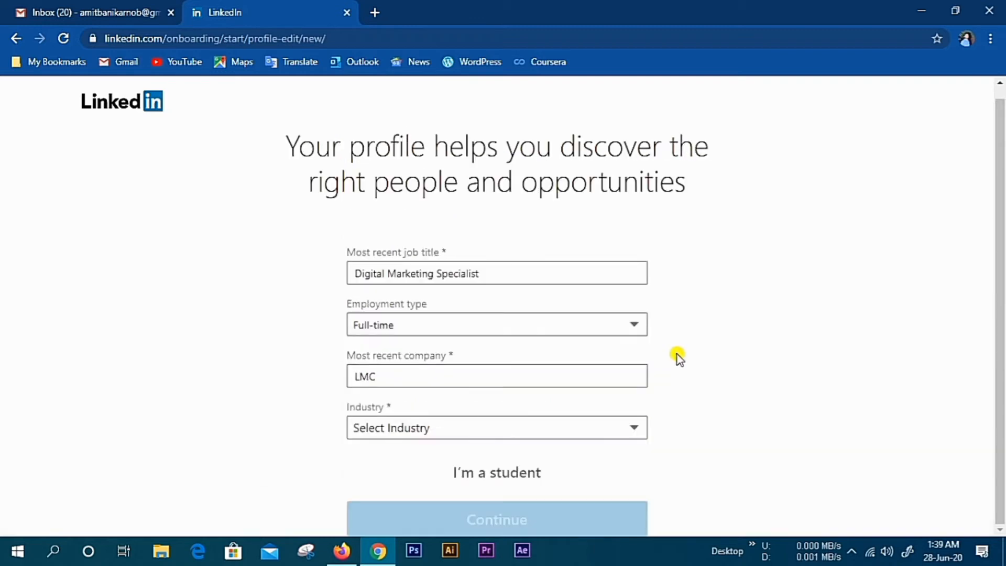
Choose Graphic Design as the industry and continue with the completed job details
left_click(636, 431)
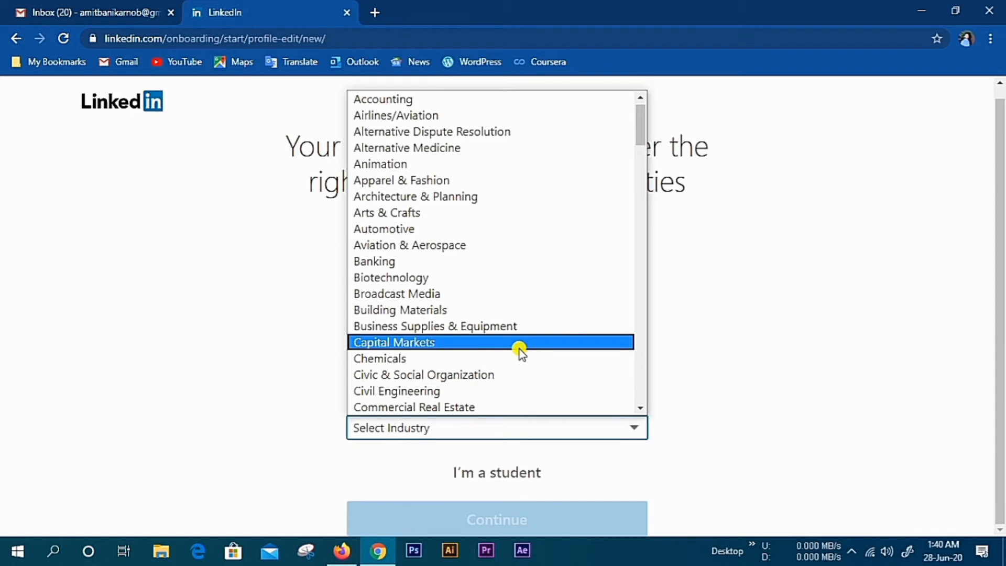
scroll(488, 323, "down", 14)
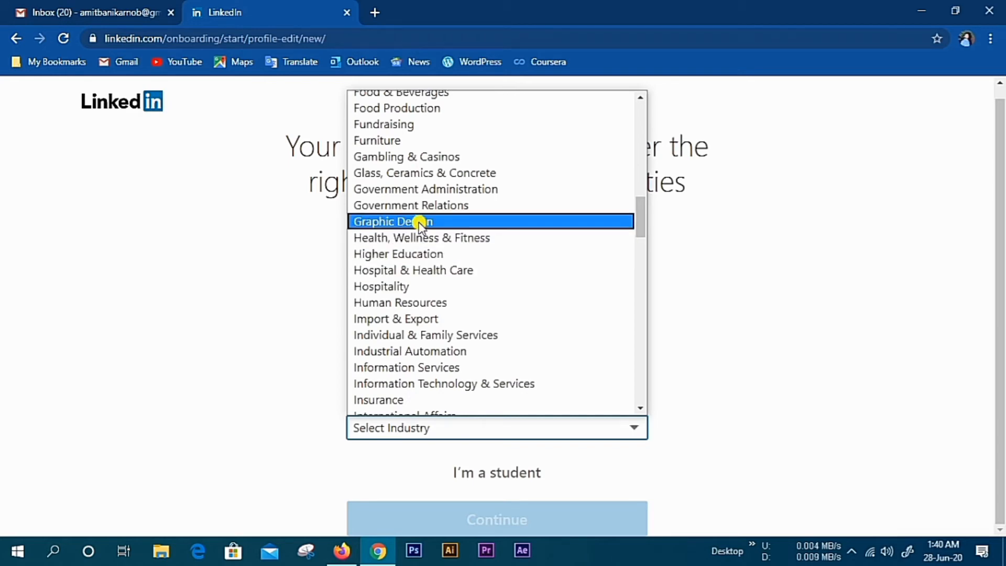
left_click(416, 222)
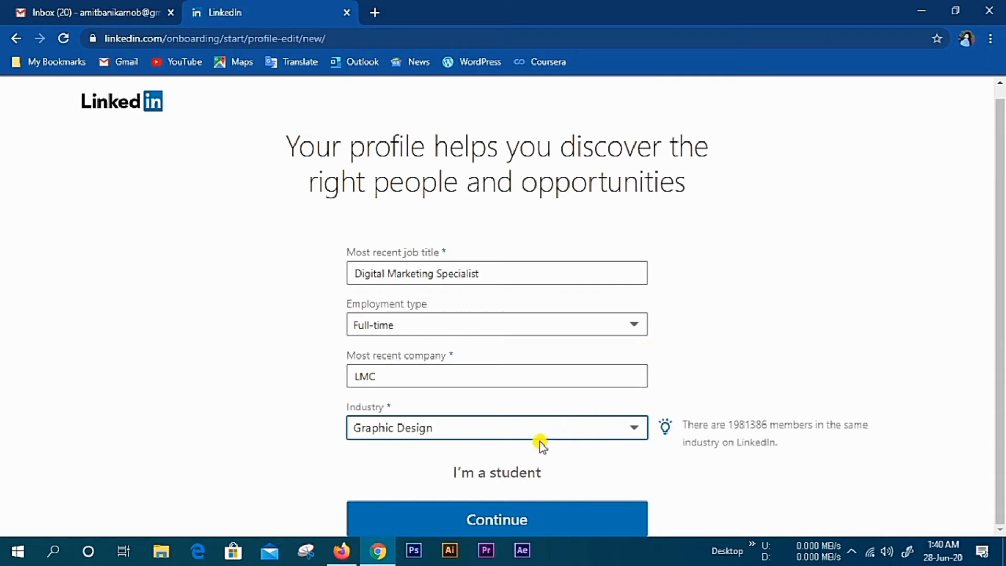
scroll(577, 269, "up", 1)
scroll(577, 268, "down", 1)
left_click(574, 525)
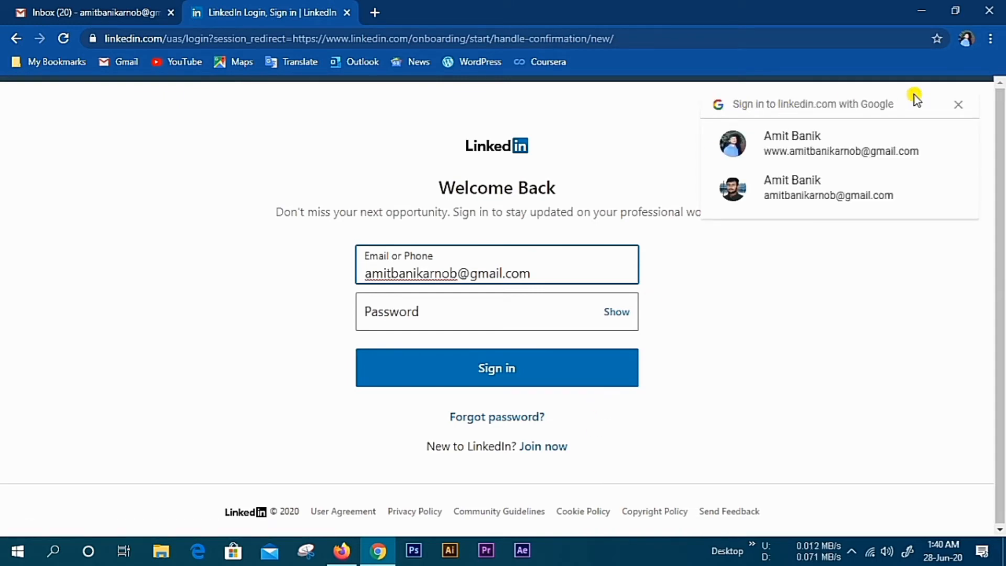
Dismiss the Google sign-in prompt, enter the account password and sign back in to LinkedIn
left_click(959, 107)
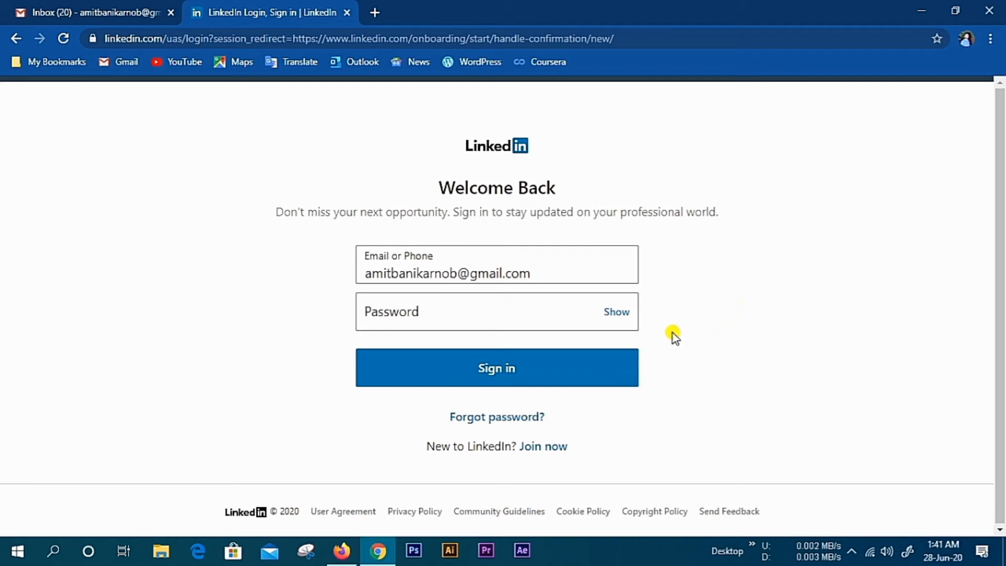
left_click(464, 312)
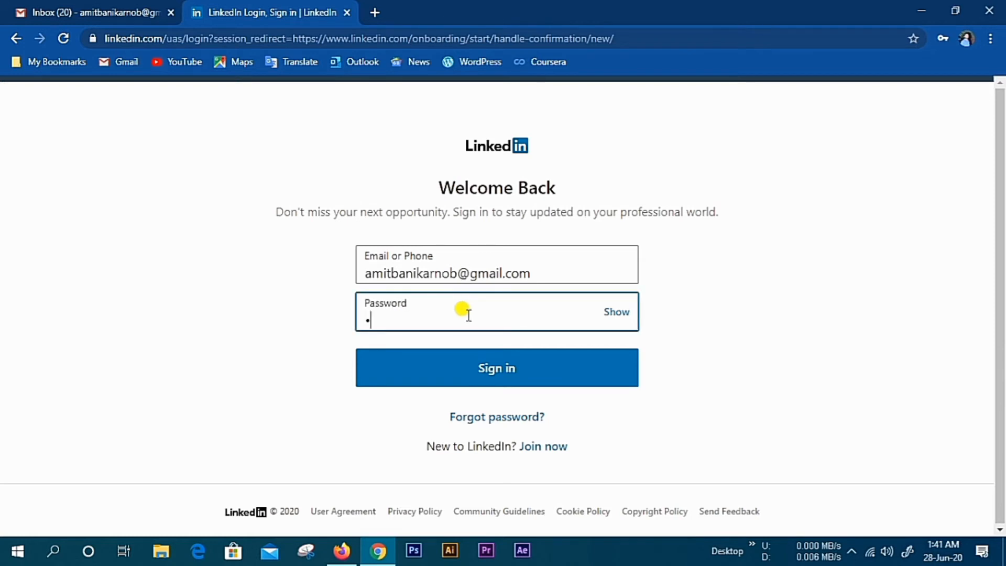
type("••••••••••")
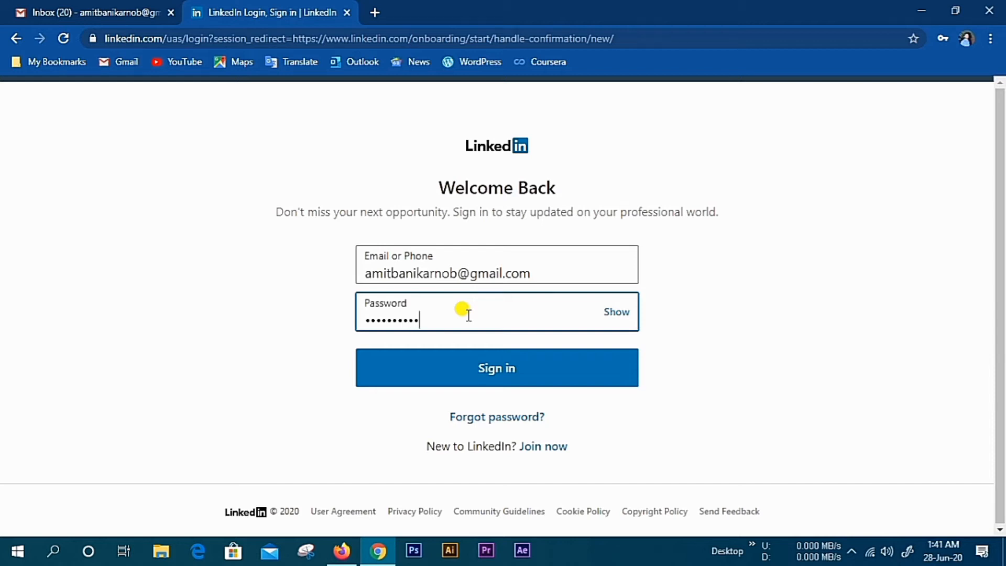
left_click(485, 369)
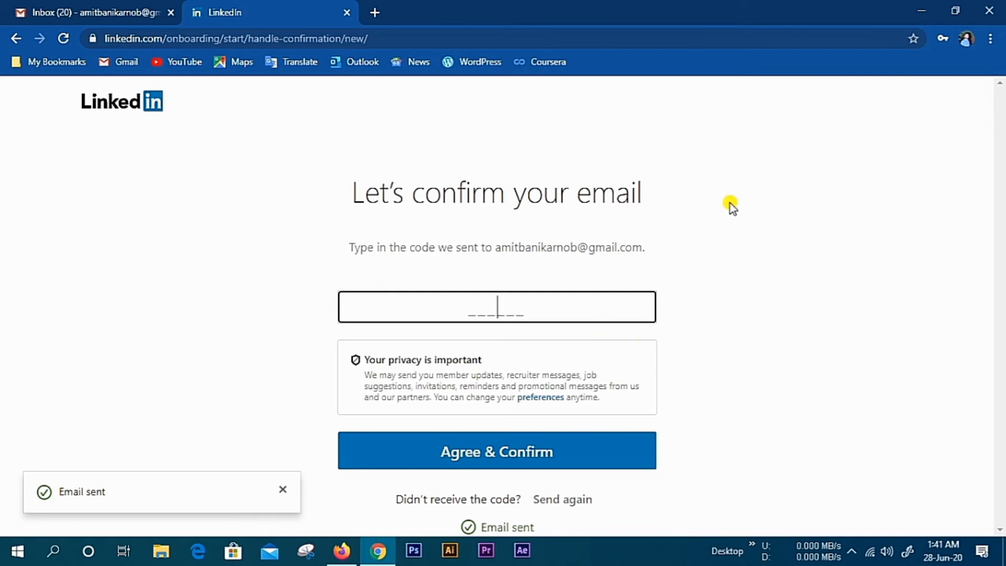
Switch to Gmail, open LinkedIn's e-mail confirmation message and select the verification code in it
left_click(105, 13)
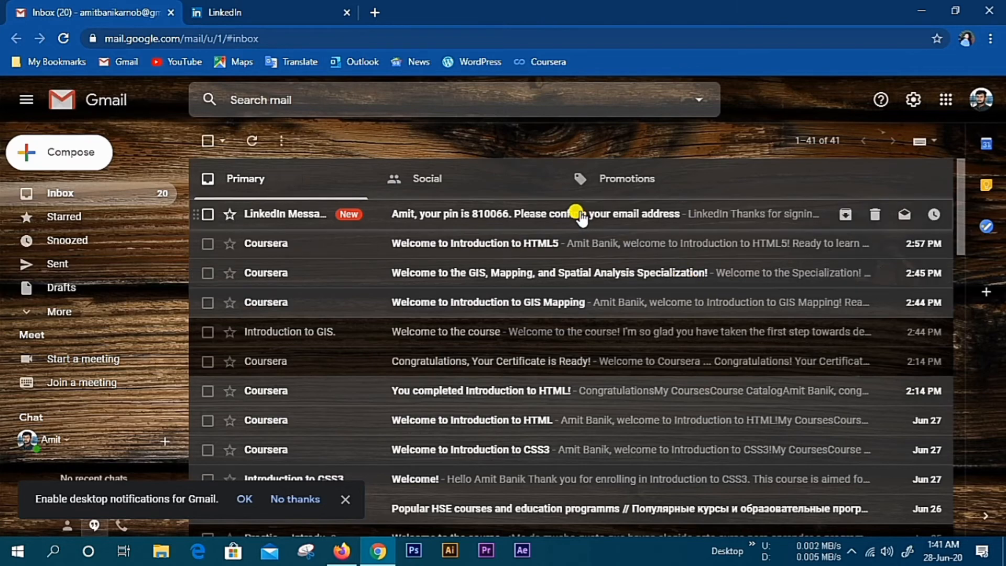
left_click(581, 213)
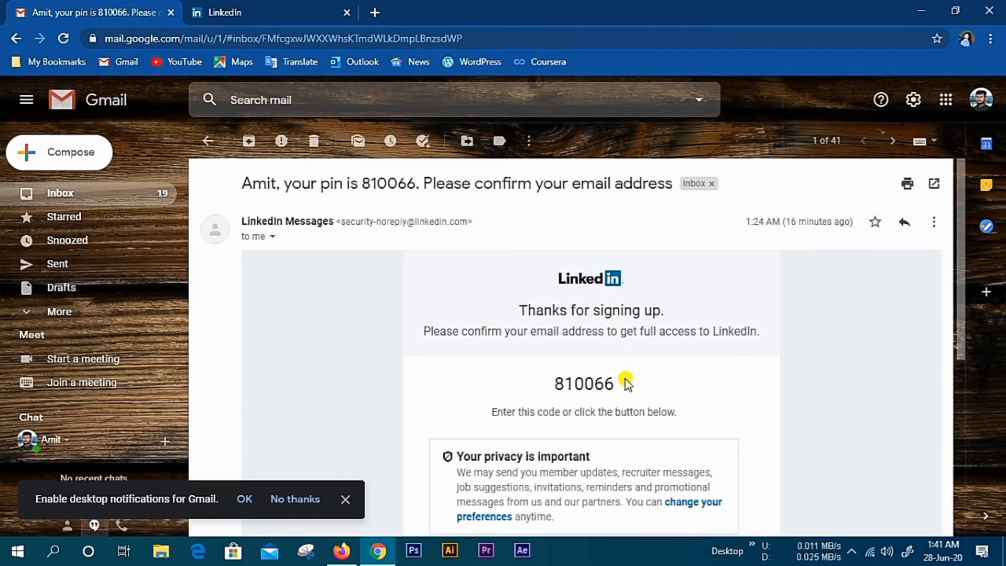
left_click_drag(625, 381, 548, 376)
key("ctrl+c")
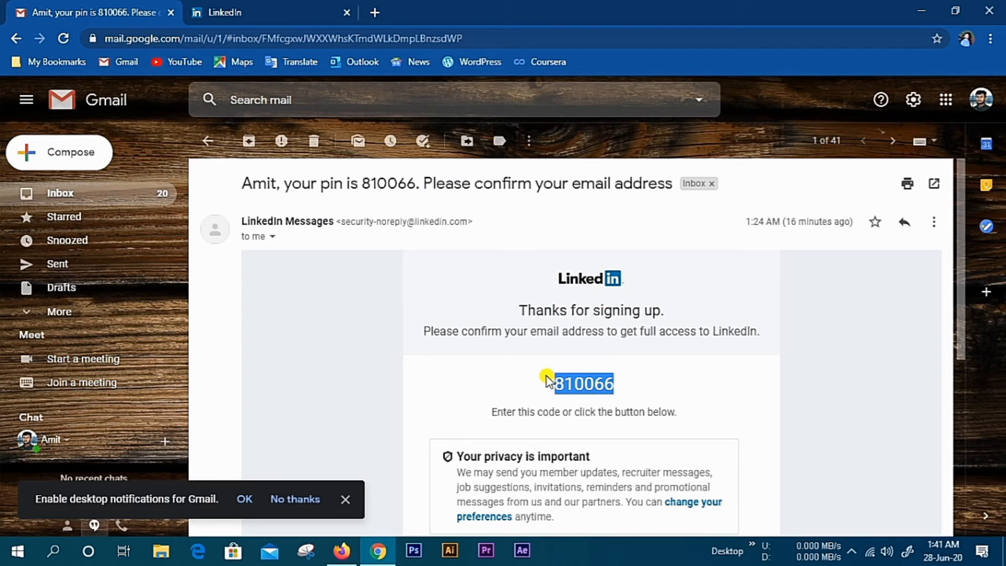
Switch back to LinkedIn, paste the verification code copied from the e-mail and try to confirm the address
left_click(280, 17)
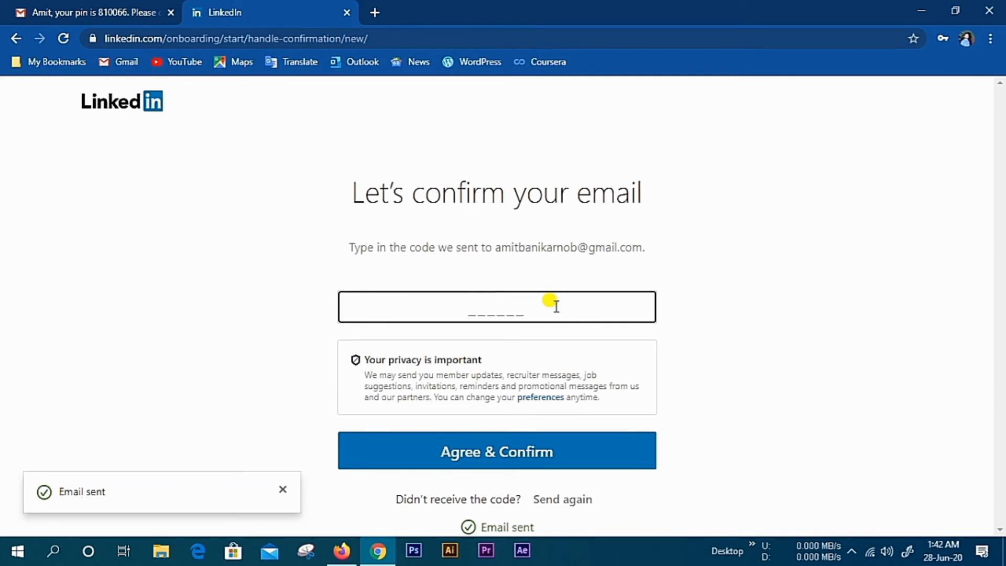
key("ctrl+v")
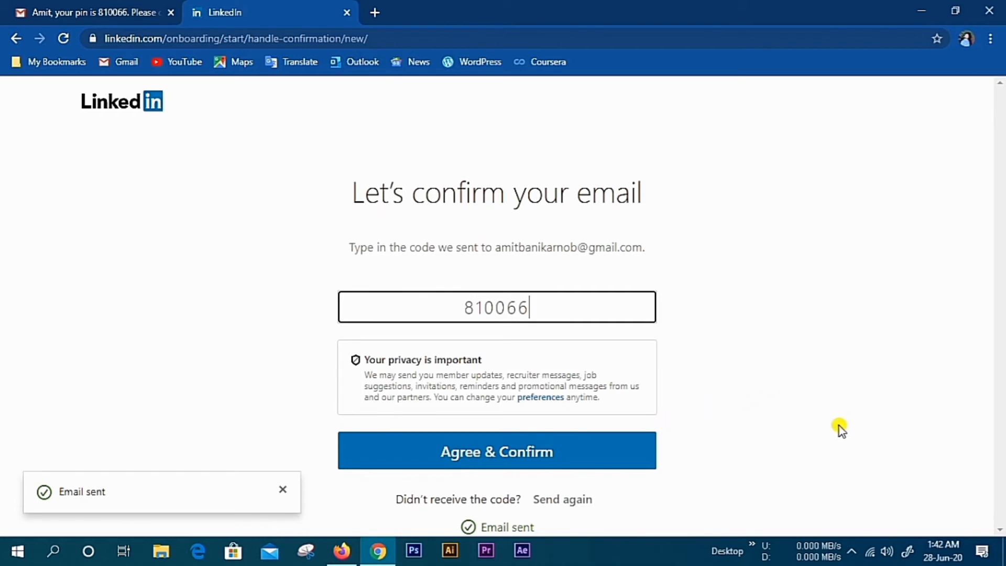
left_click(545, 454)
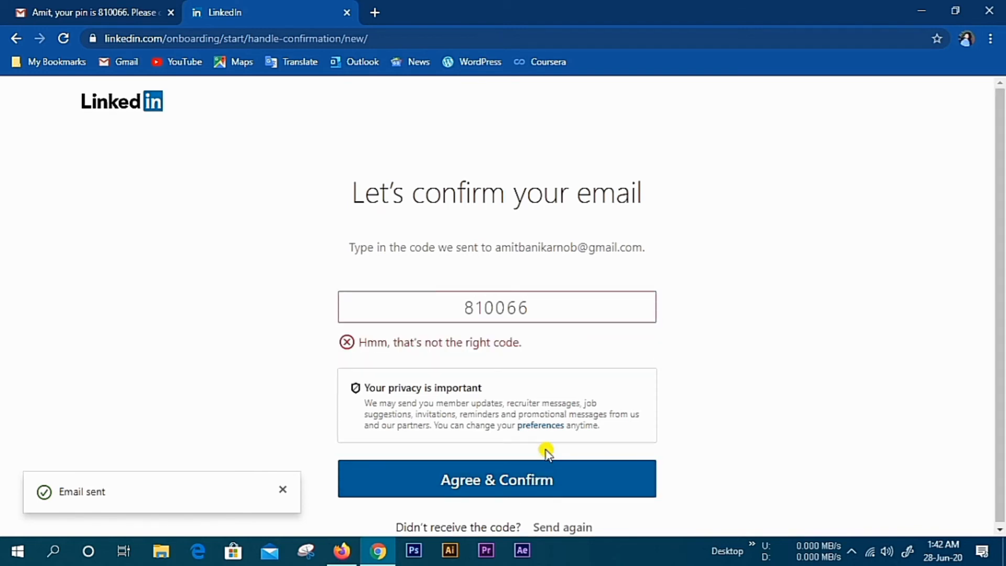
Clear the verification code field, enter the e-mailed code again by hand and try to confirm once more
left_click(555, 310)
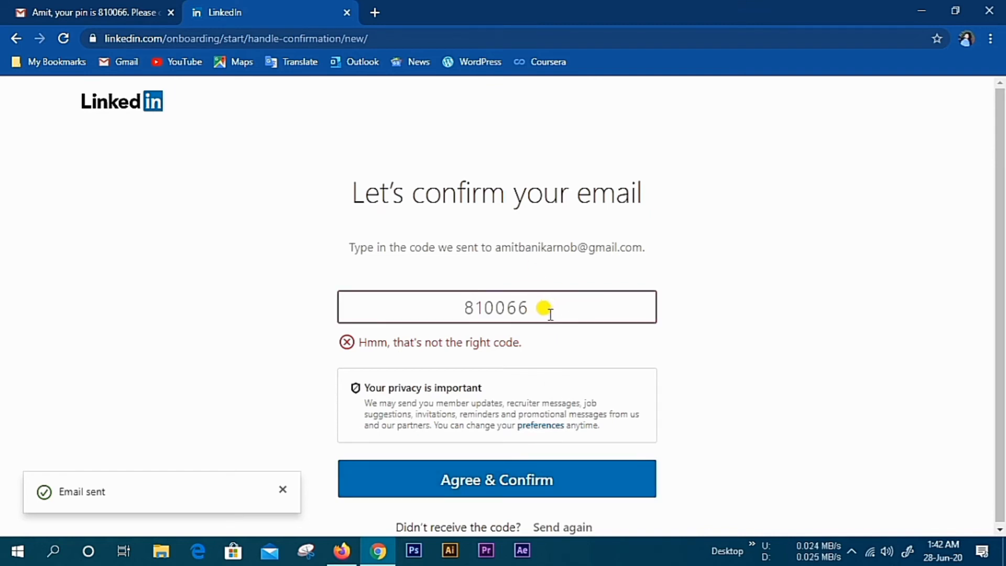
key("BackSpace")
key("BackSpace")
key("BackSpace")
key("BackSpace")
key("BackSpace")
key("BackSpace")
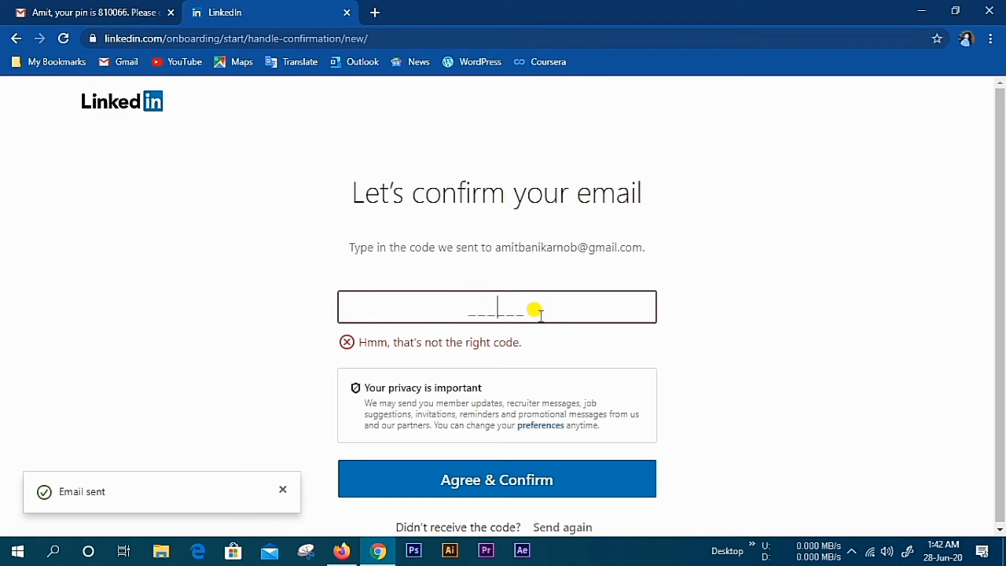
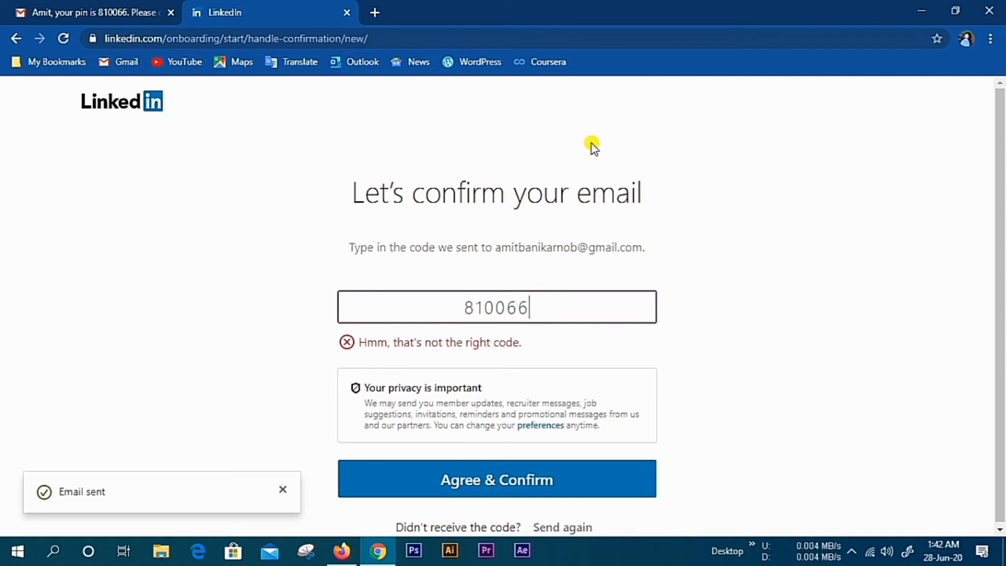
left_click(497, 487)
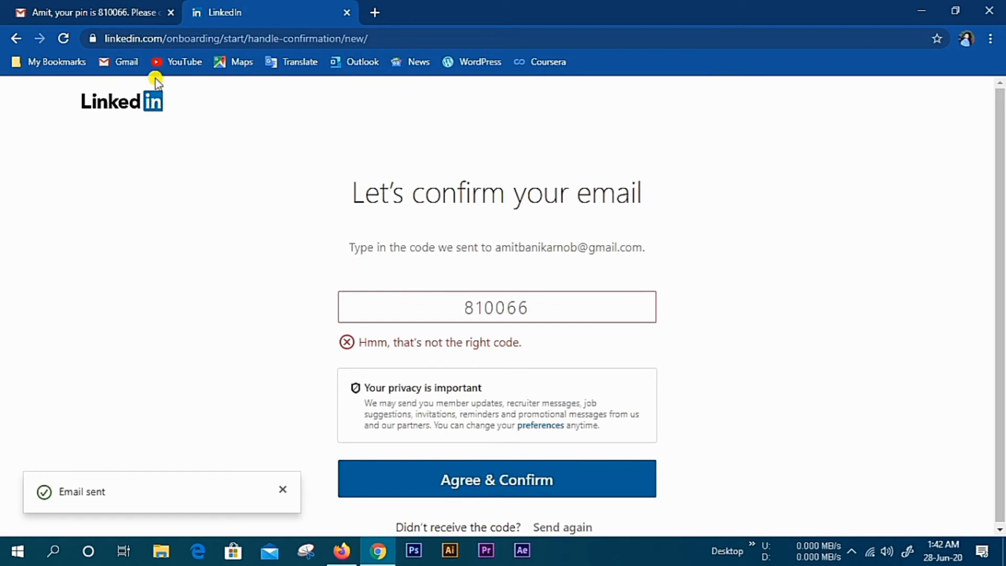
Return to LinkedIn's message in Gmail and confirm the e-mail address through the confirmation link below the privacy notice
left_click(109, 11)
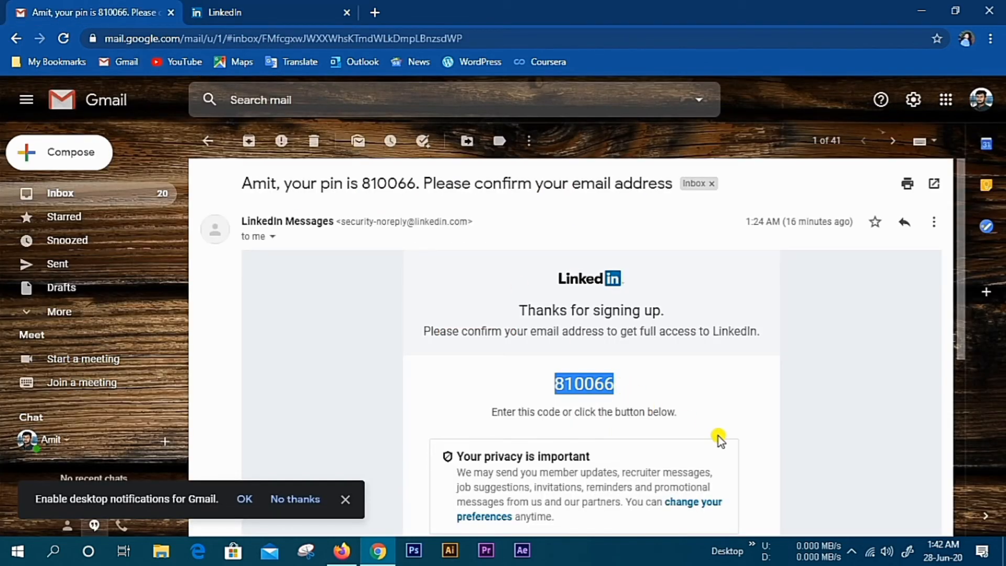
scroll(701, 425, "down", 1)
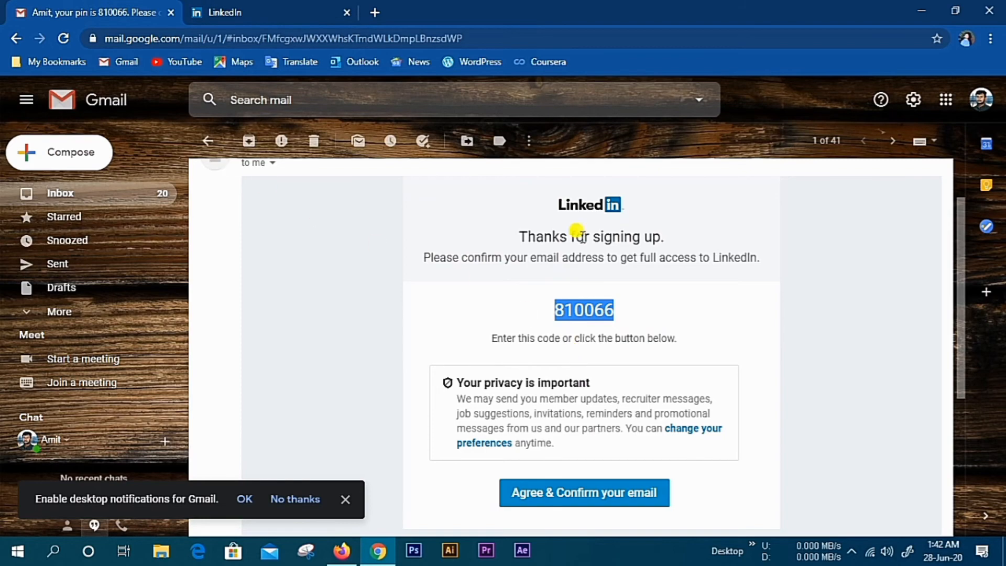
scroll(733, 306, "down", 2)
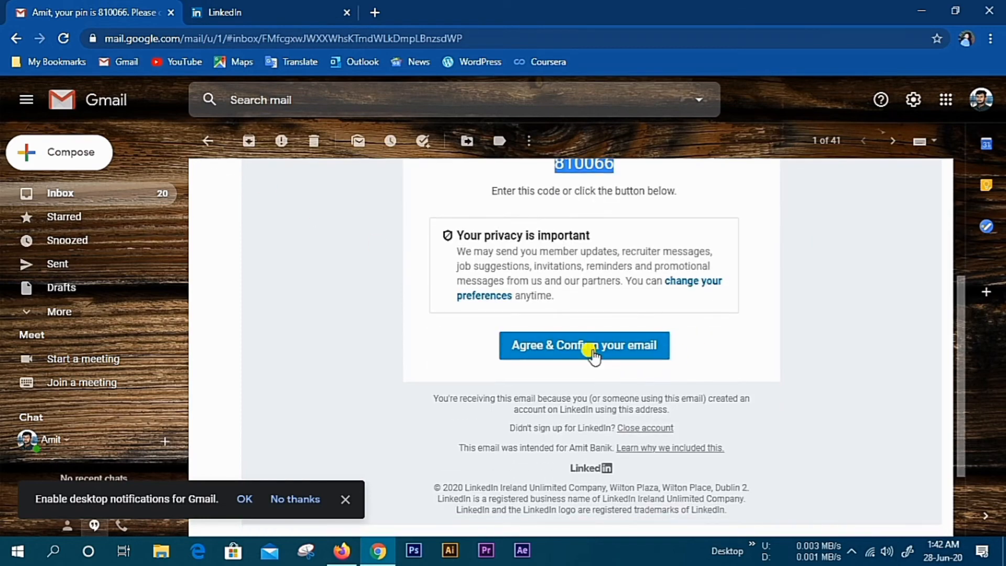
left_click(772, 310)
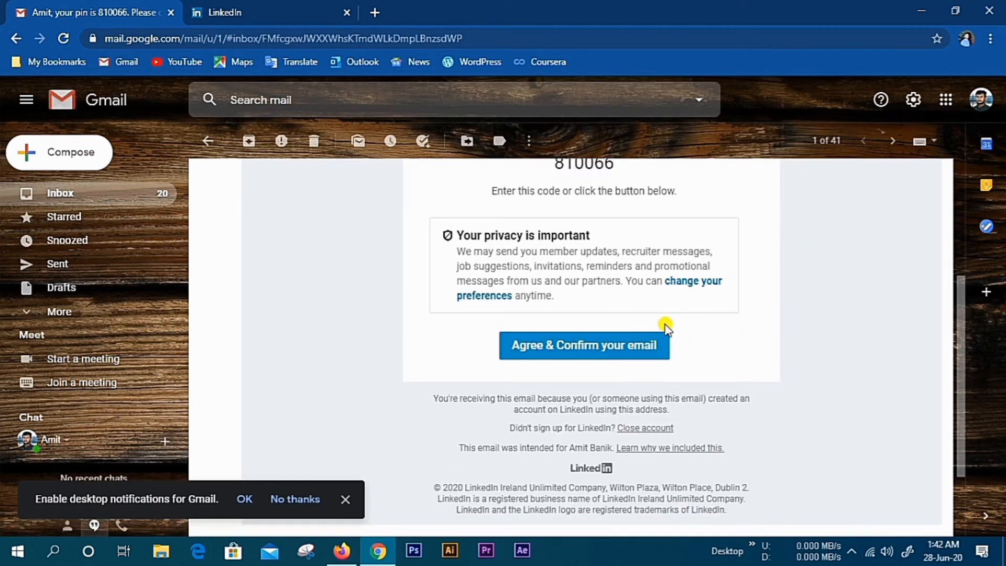
scroll(665, 327, "up", 1)
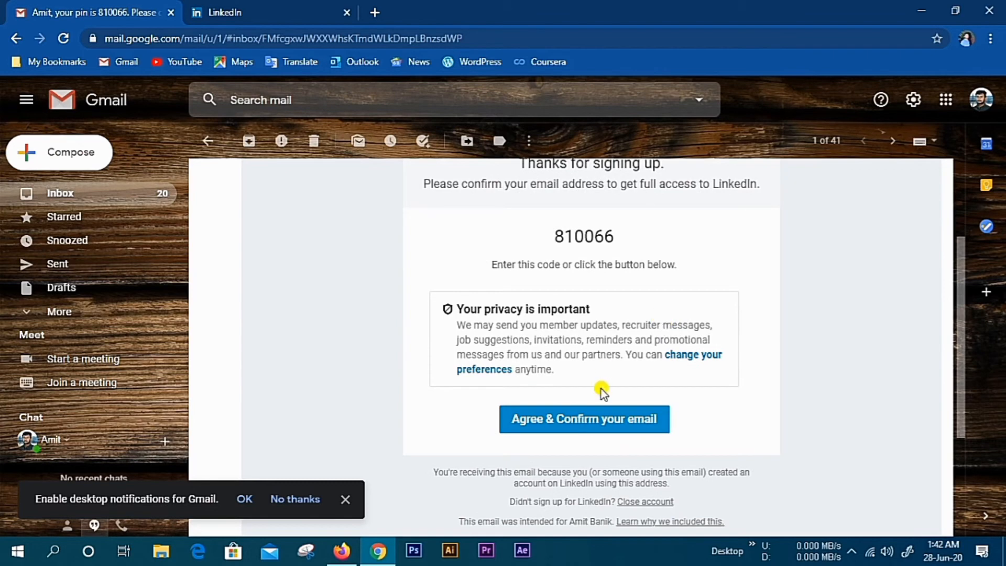
scroll(603, 382, "up", 1)
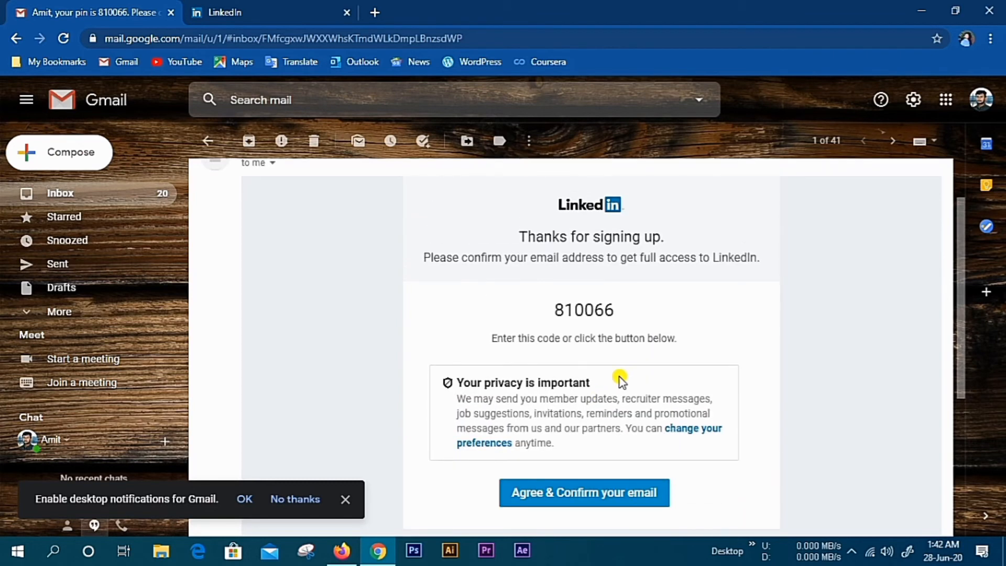
scroll(621, 380, "down", 2)
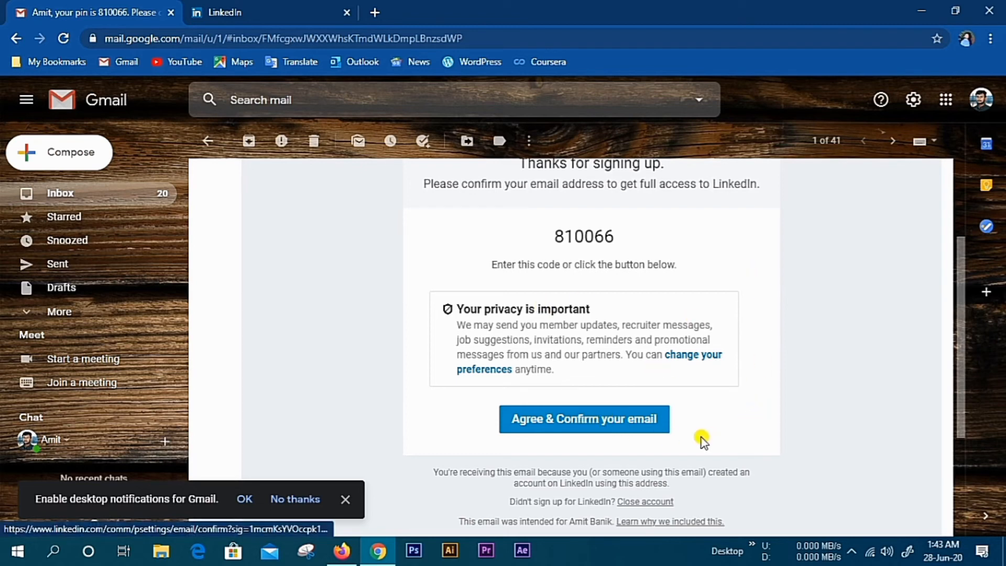
left_click(608, 420)
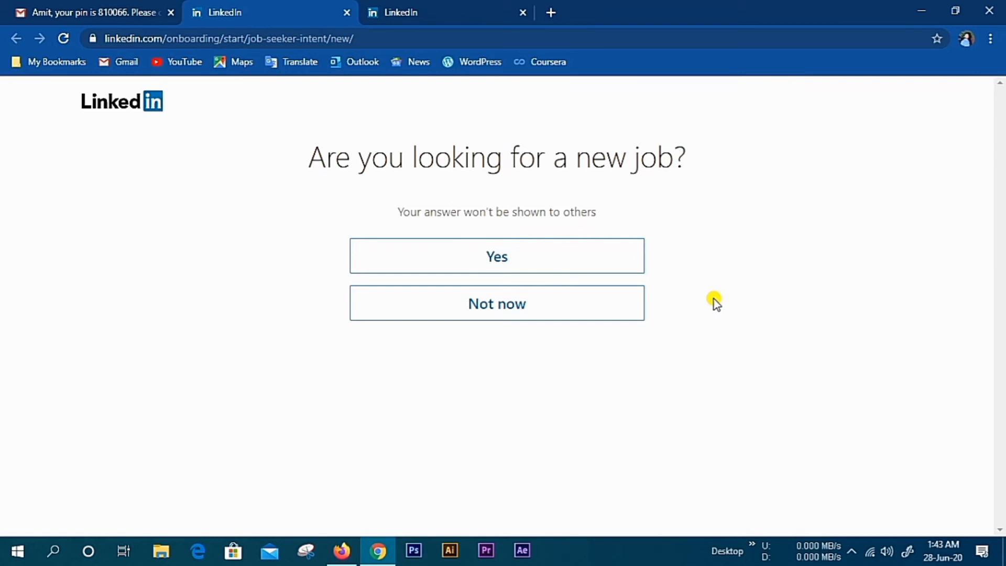
Answer Yes to looking for a new job and skip the suggested Digital Marketing Specialist job search
left_click(586, 266)
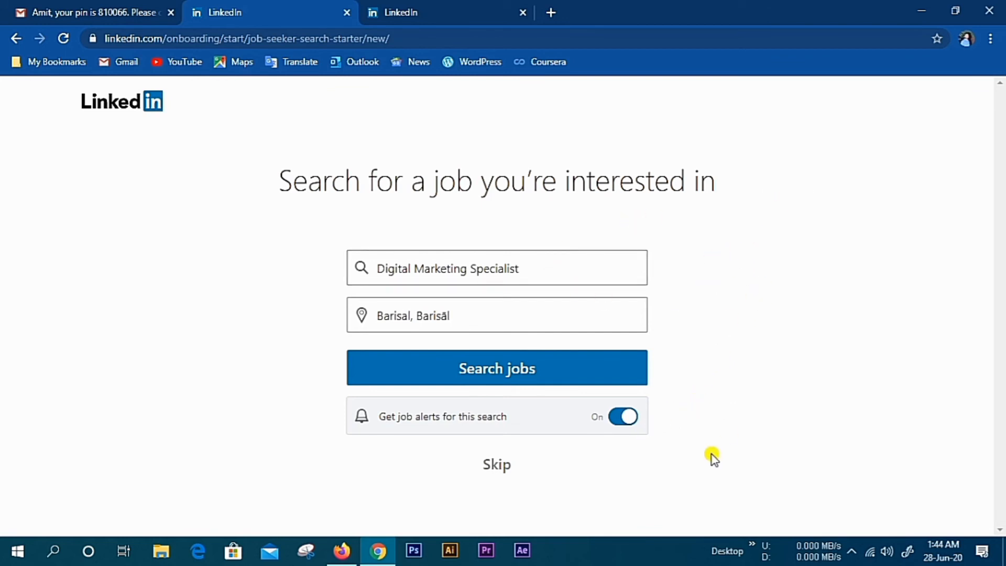
left_click(508, 472)
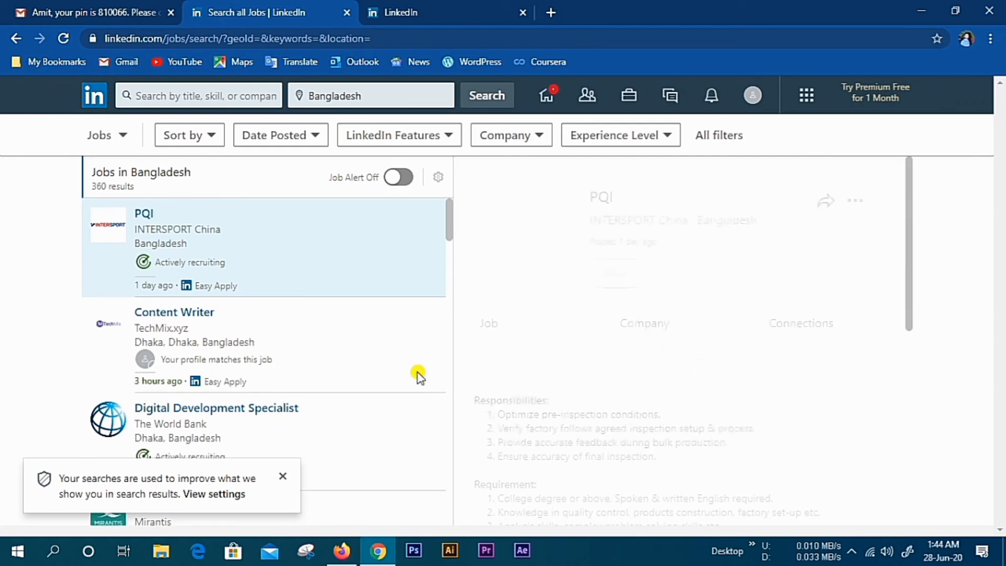
Look through the list of job openings in Bangladesh, including their companies and locations
scroll(417, 361, "down", 3)
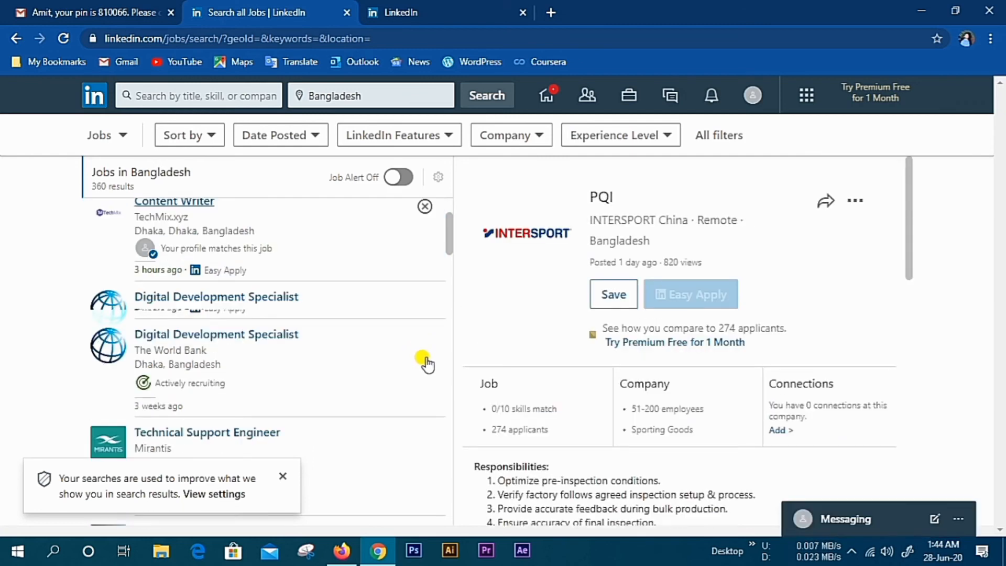
scroll(419, 361, "down", 6)
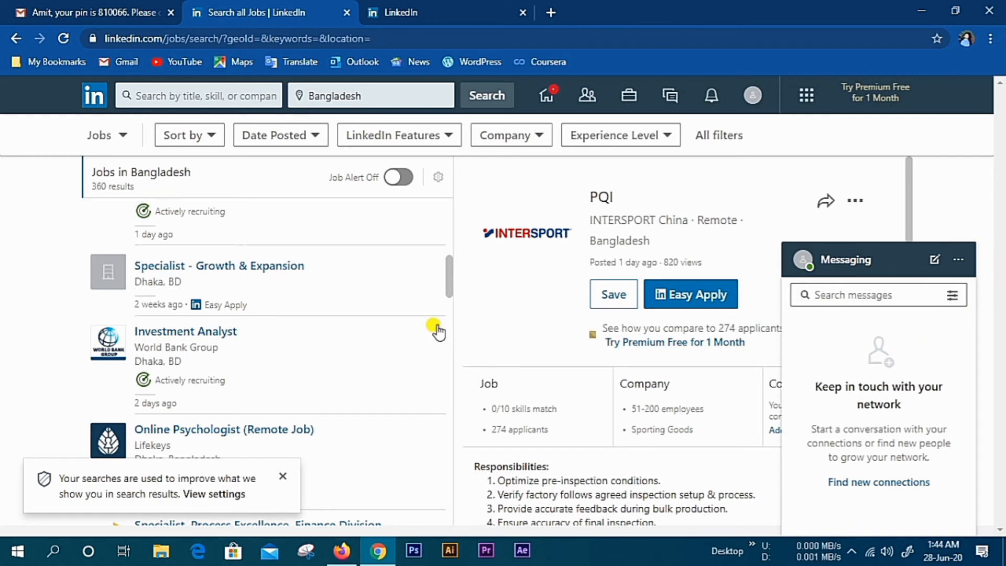
scroll(436, 328, "down", 4)
scroll(348, 298, "down", 7)
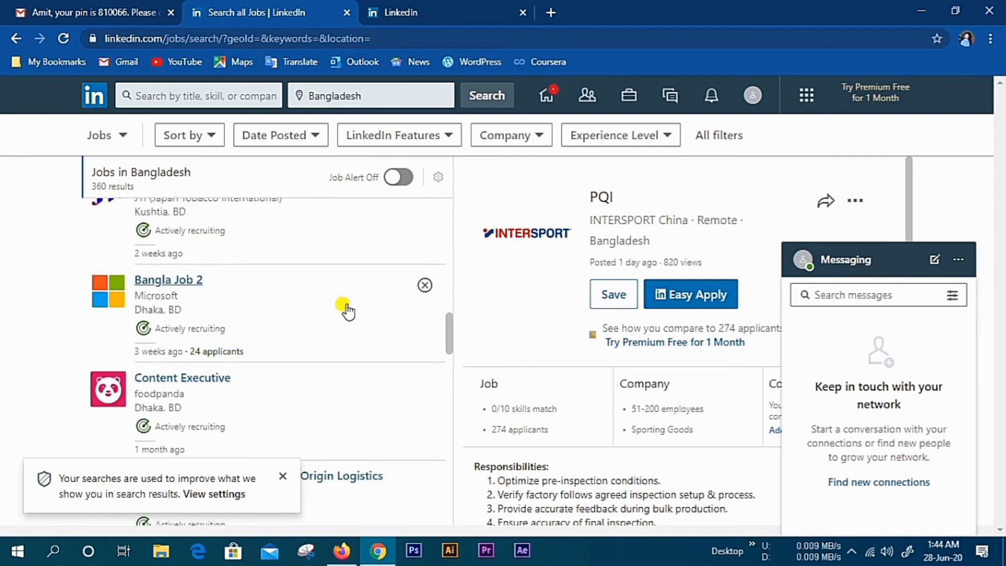
scroll(348, 310, "down", 10)
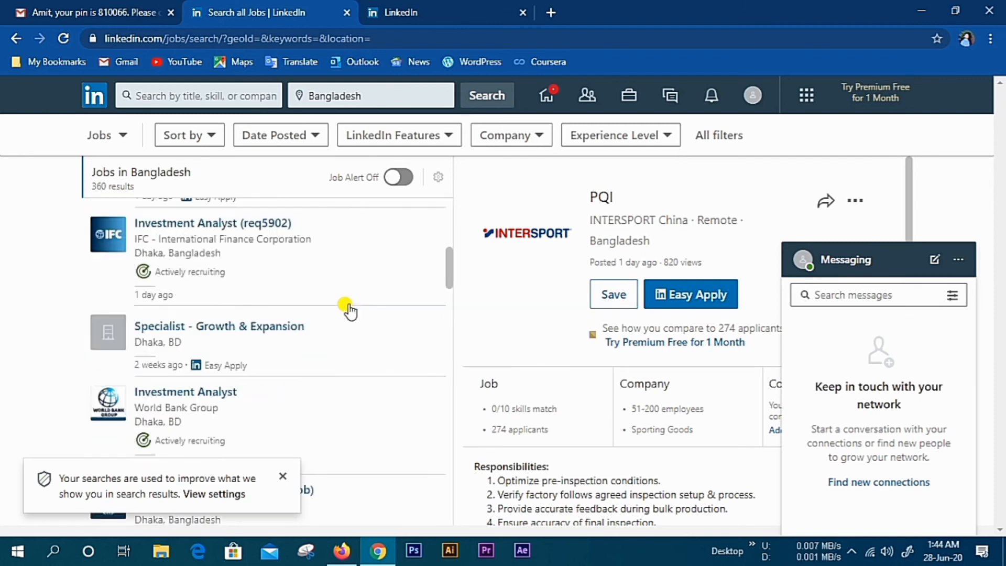
scroll(348, 309, "up", 1)
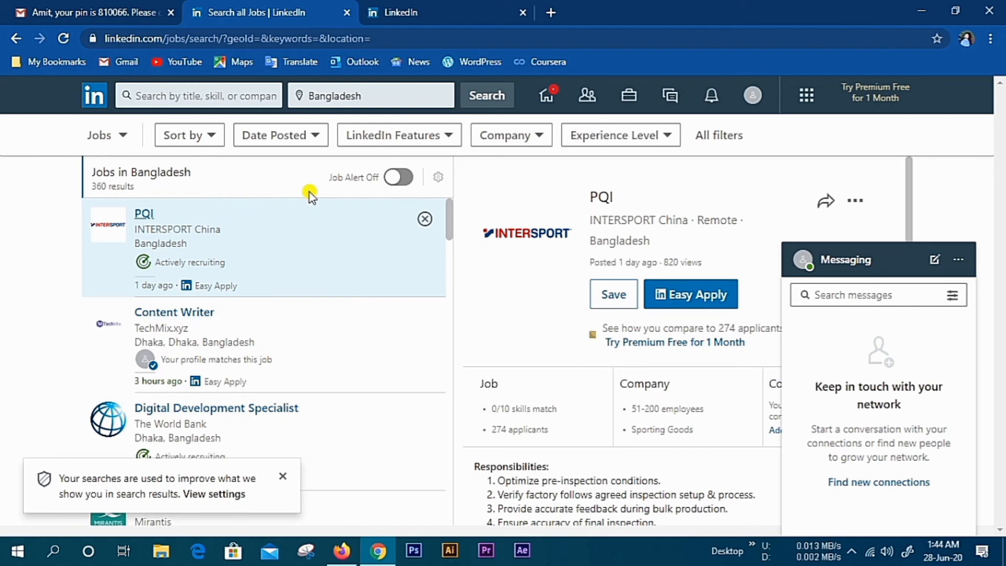
scroll(285, 274, "down", 10)
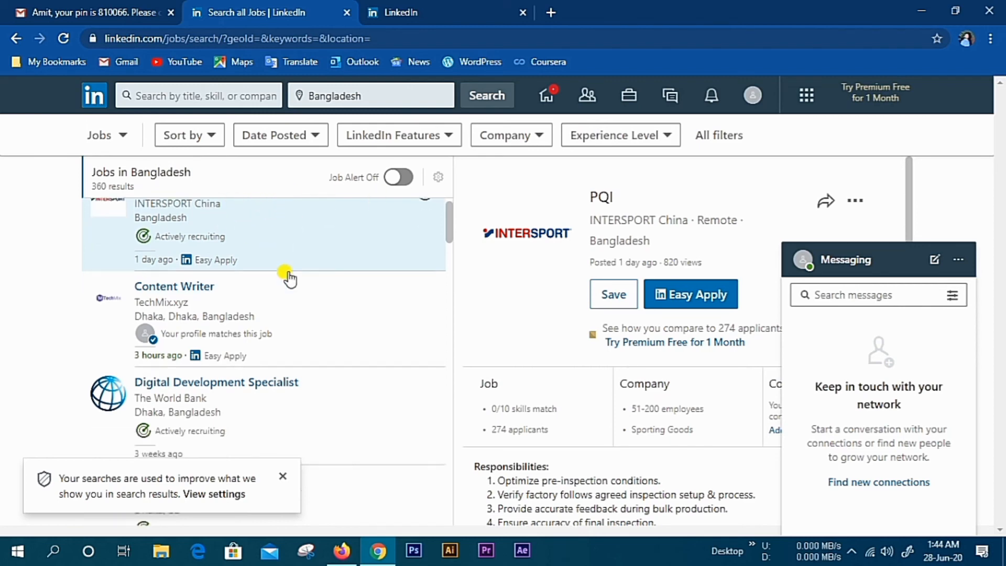
scroll(291, 277, "down", 20)
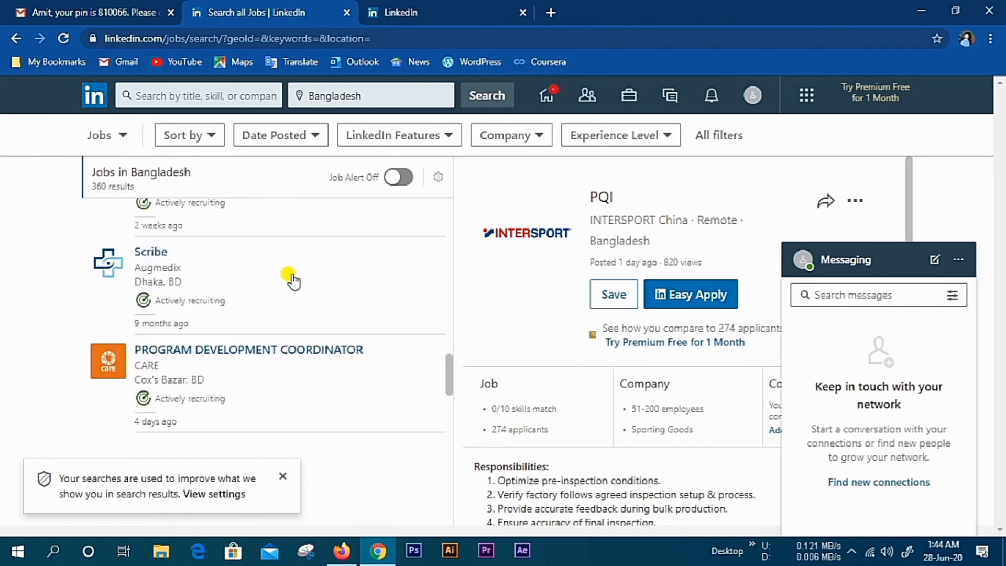
scroll(291, 277, "up", 20)
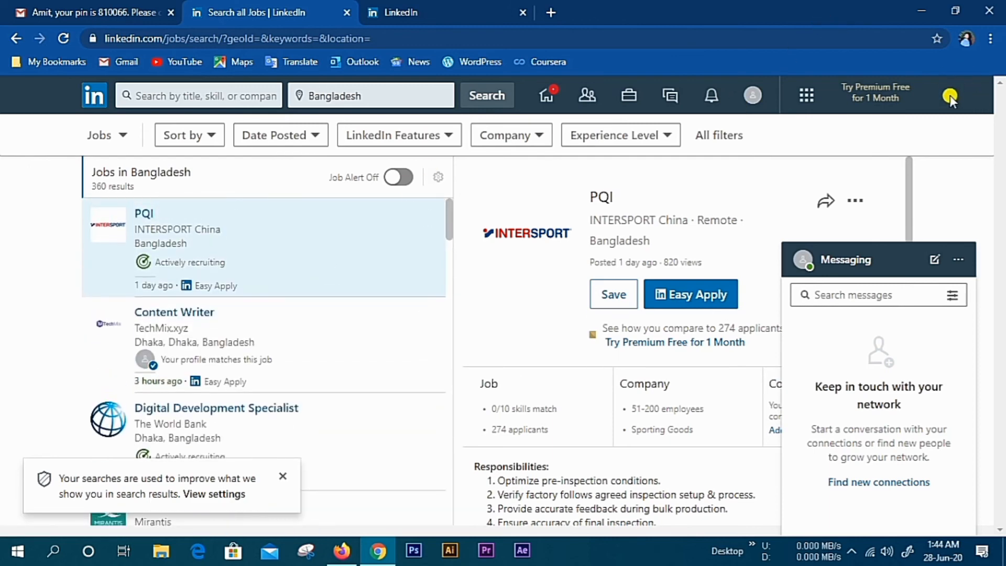
Open the LinkedIn home feed and look over the profile summary, network shortcuts, groups and feed posts
left_click(550, 99)
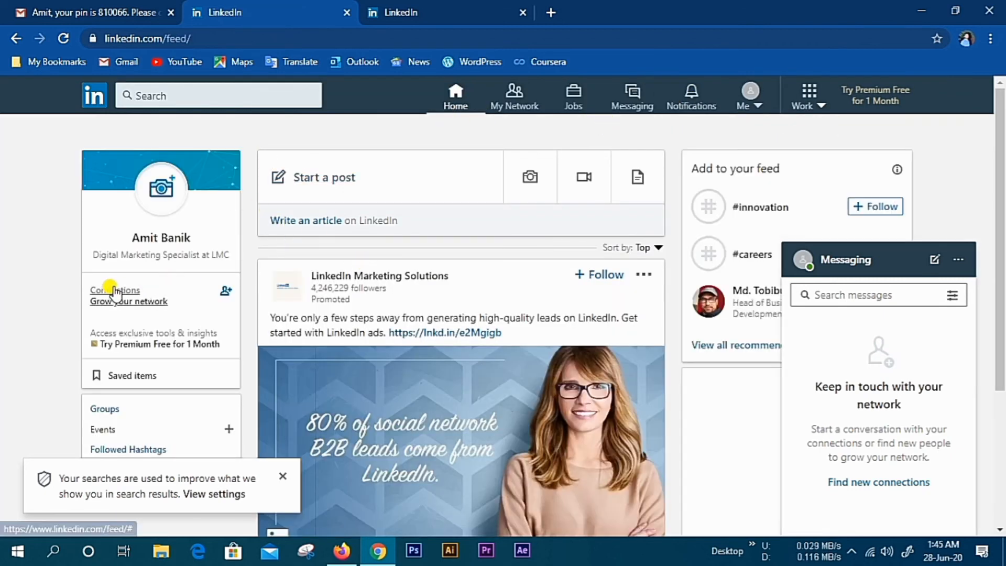
scroll(258, 317, "down", 2)
scroll(236, 315, "down", 2)
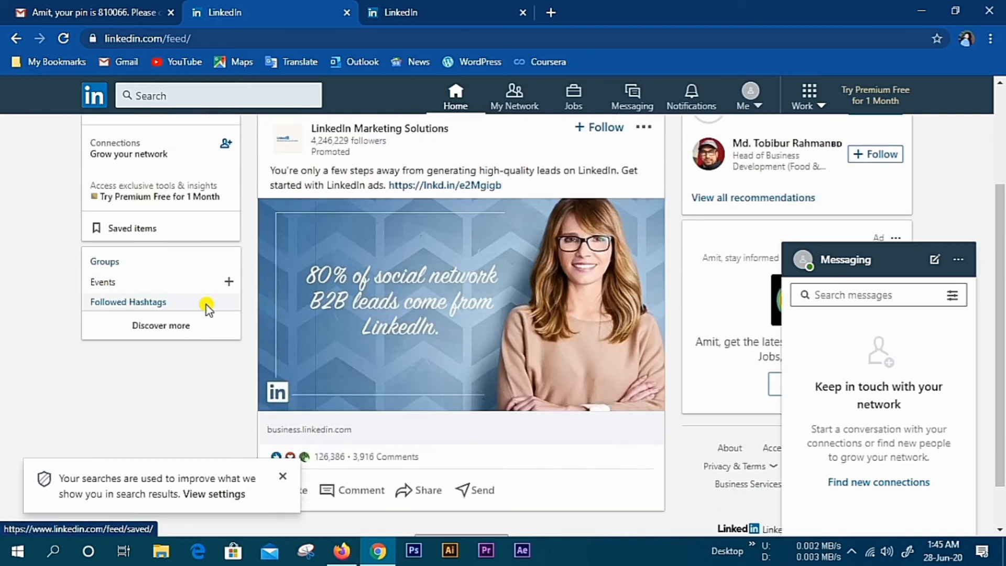
scroll(207, 302, "up", 2)
scroll(288, 252, "up", 2)
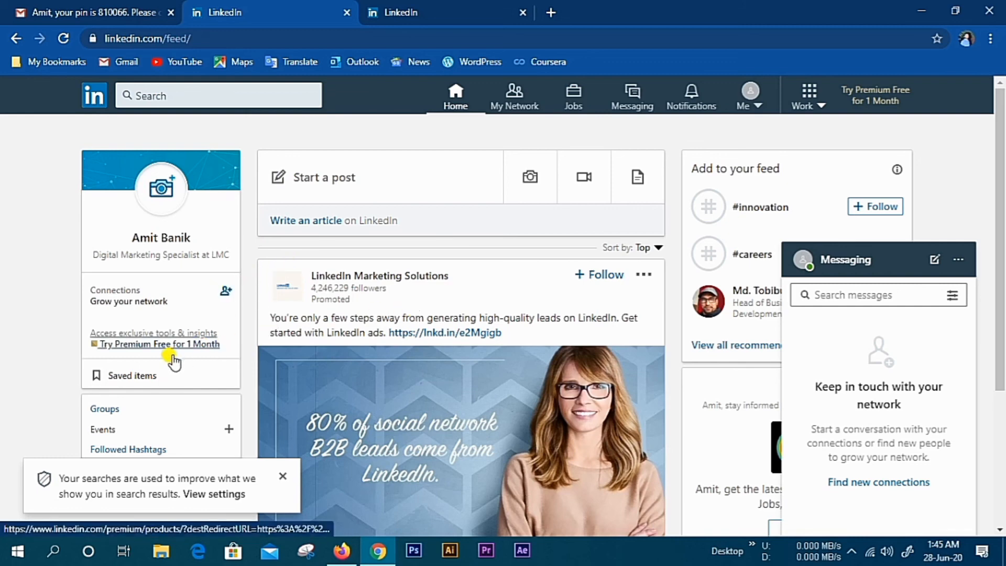
scroll(215, 329, "down", 1)
scroll(217, 331, "up", 1)
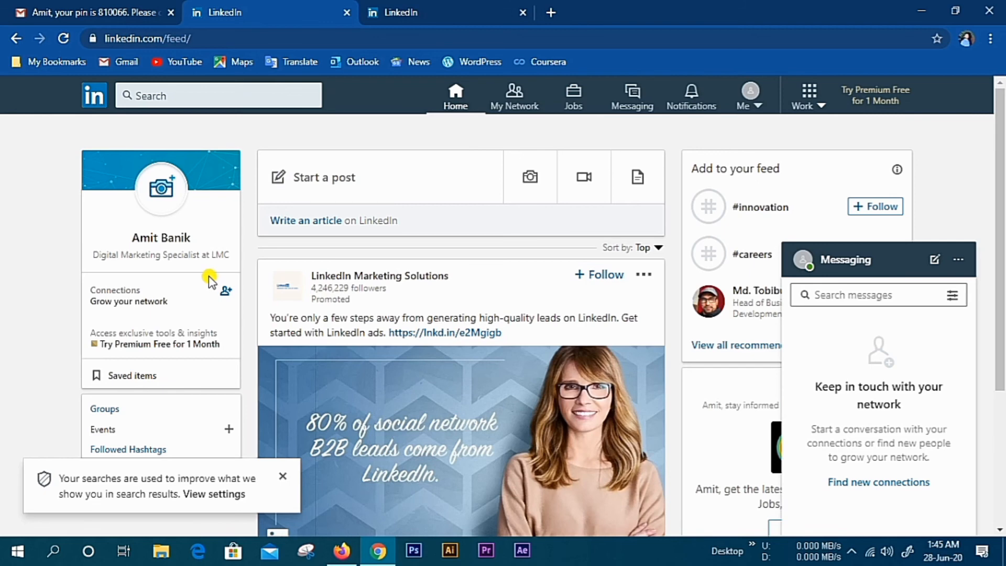
scroll(207, 275, "down", 3)
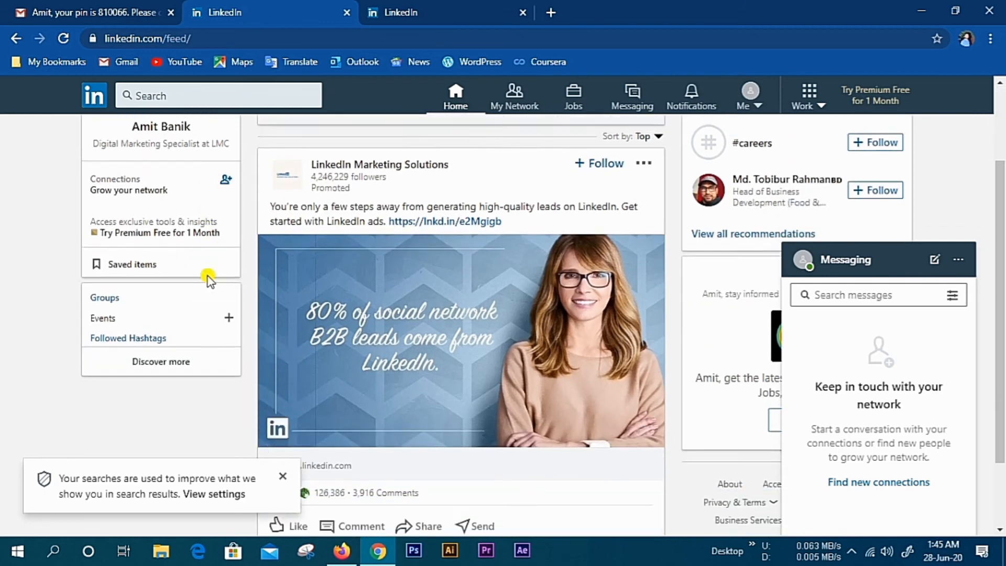
scroll(208, 276, "up", 3)
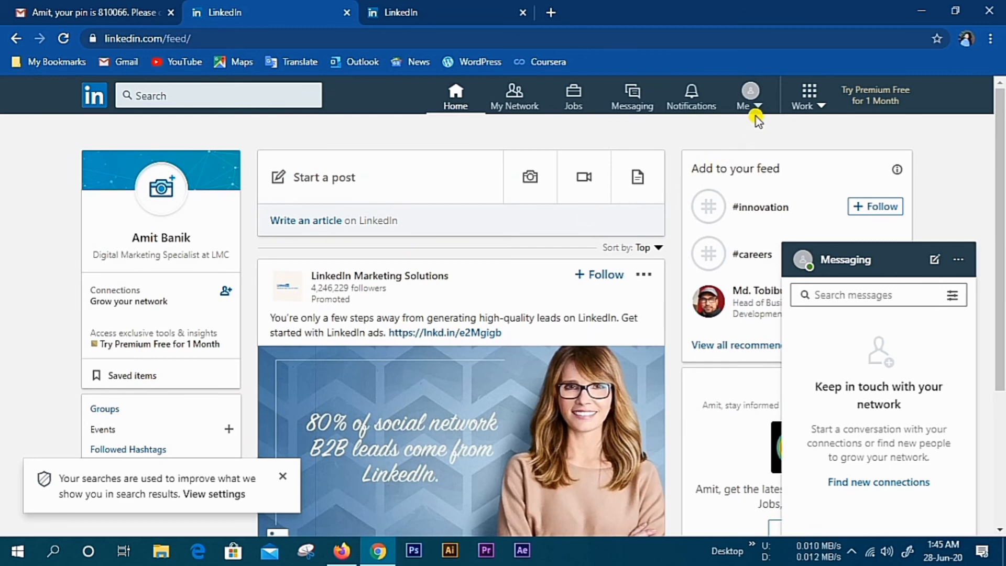
Open the account's own profile page and check the available messaging options
left_click(755, 104)
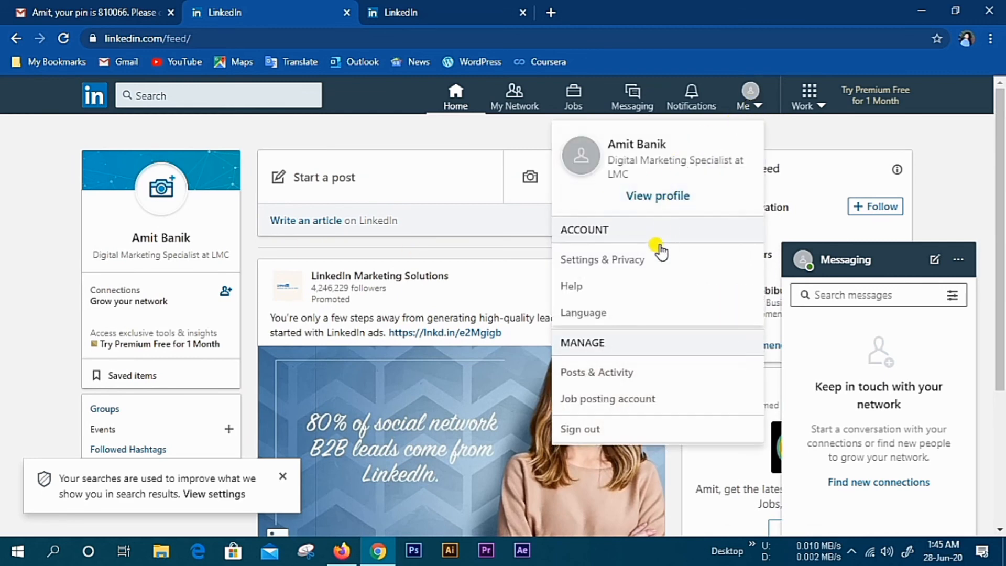
left_click(686, 383)
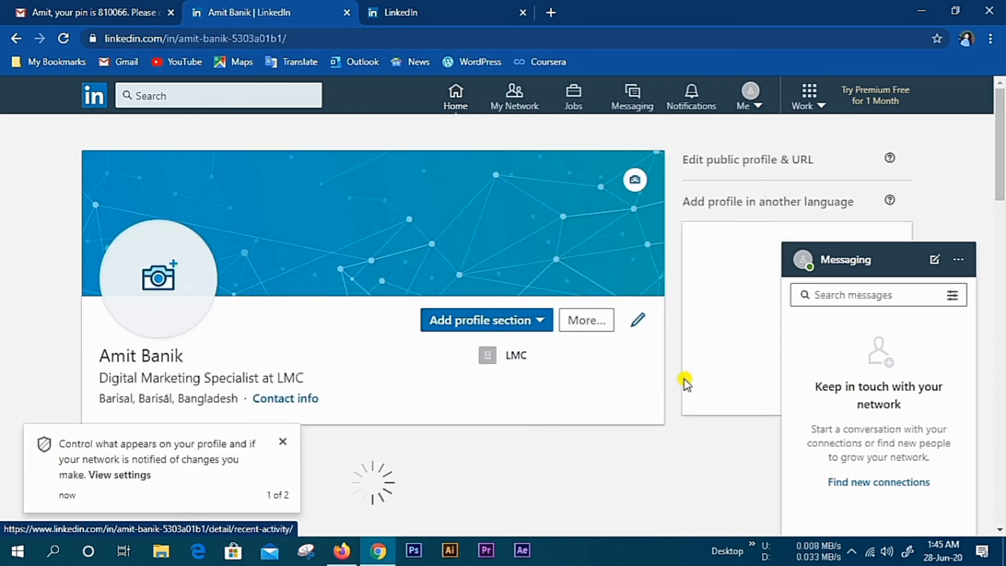
left_click(959, 260)
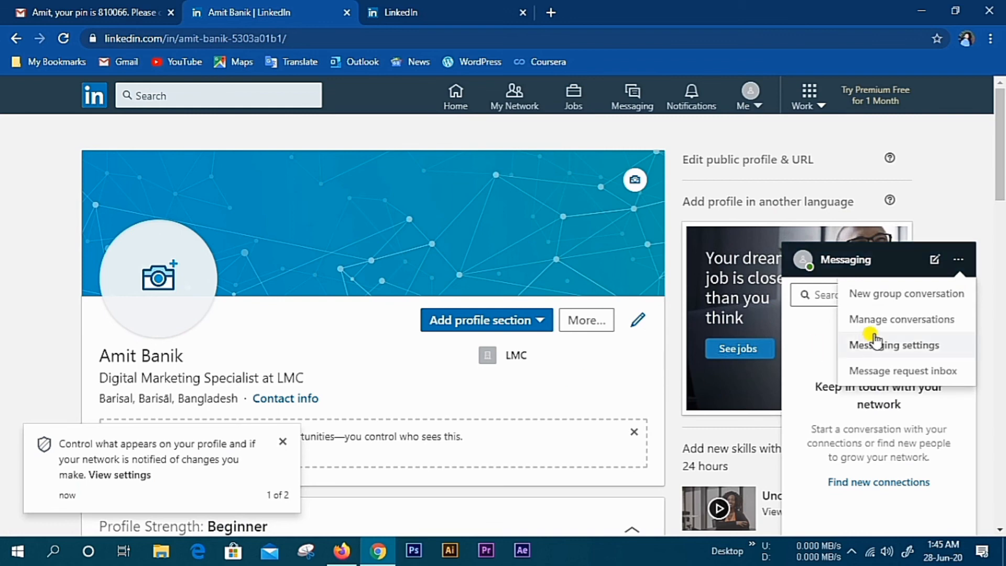
left_click(960, 261)
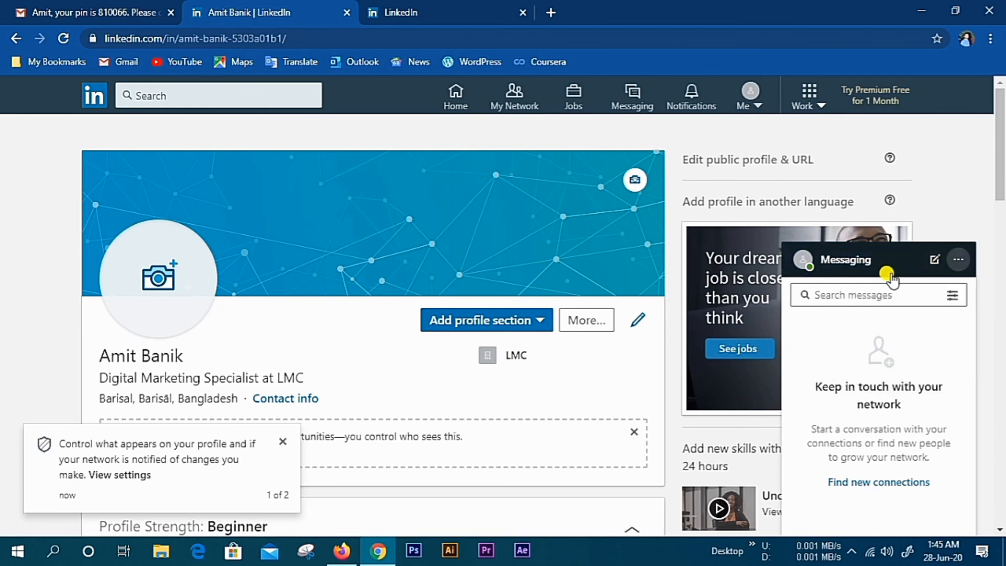
left_click_drag(880, 273, 916, 314)
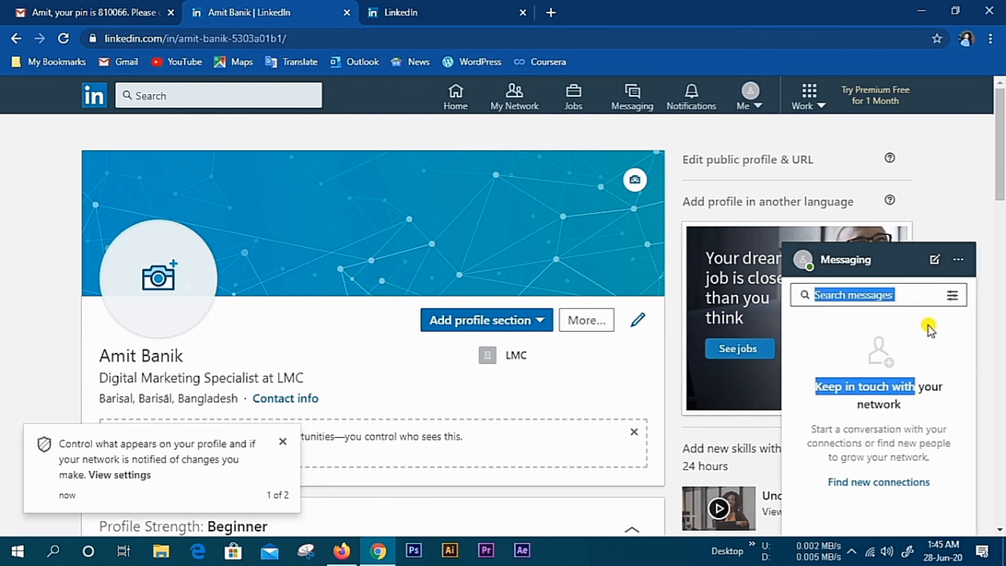
Dismiss the notice about controlling what appears on the profile and network notifications
left_click(998, 407)
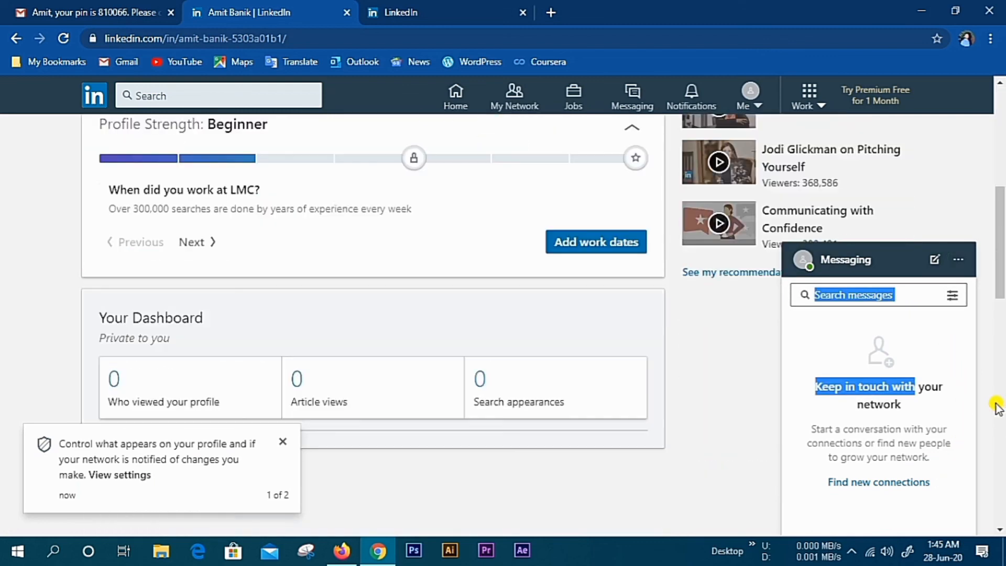
scroll(640, 220, "up", 10)
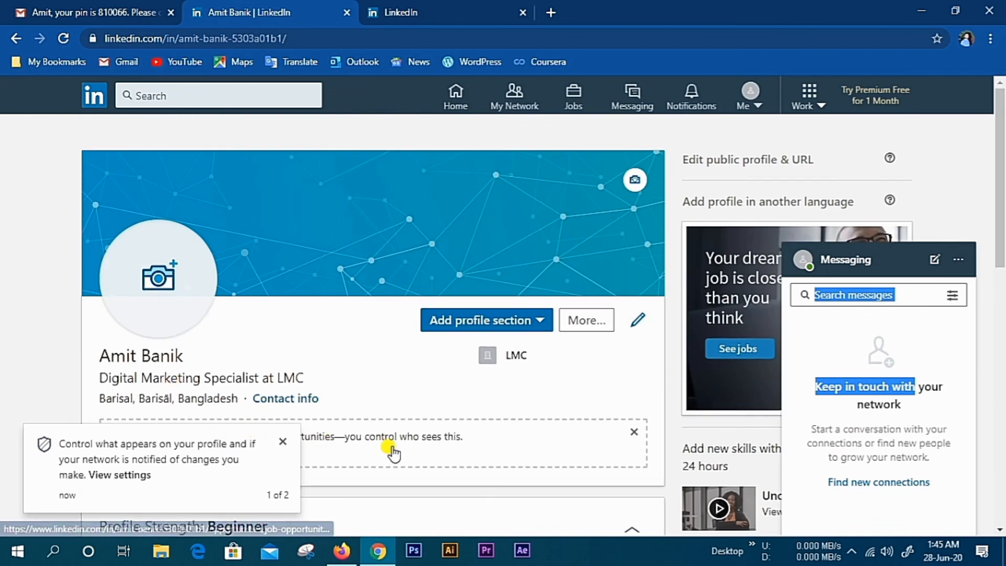
left_click(283, 442)
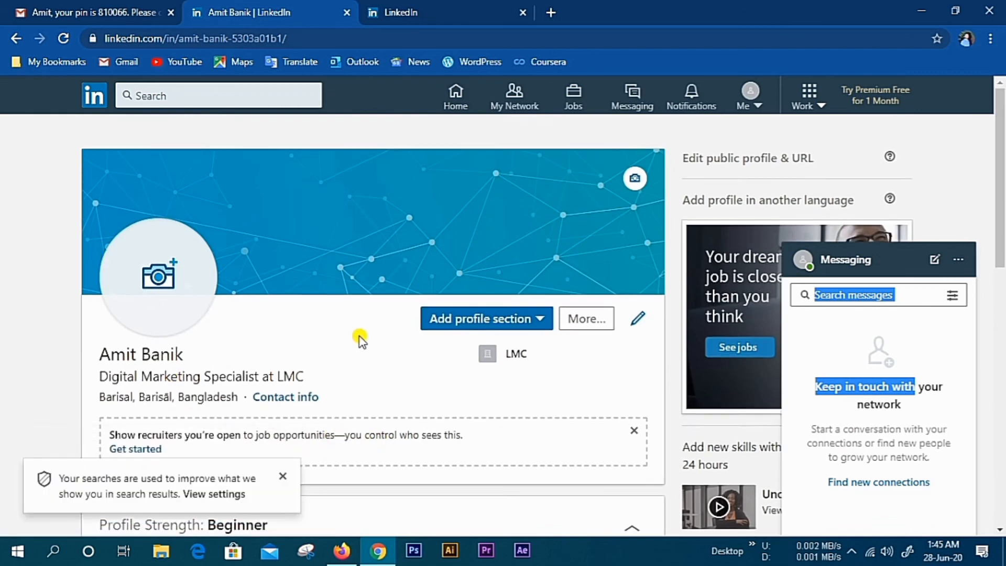
Look through the profile page, including the Profile Strength, Your Dashboard and Experience sections
scroll(358, 337, "down", 3)
scroll(360, 338, "down", 1)
scroll(365, 340, "down", 1)
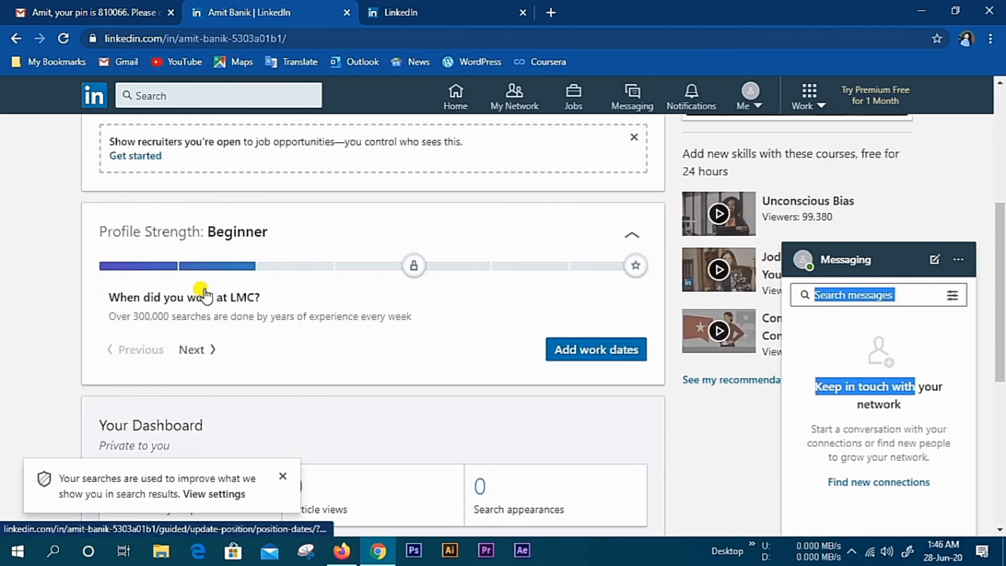
scroll(205, 293, "down", 2)
scroll(236, 315, "down", 1)
scroll(291, 320, "down", 3)
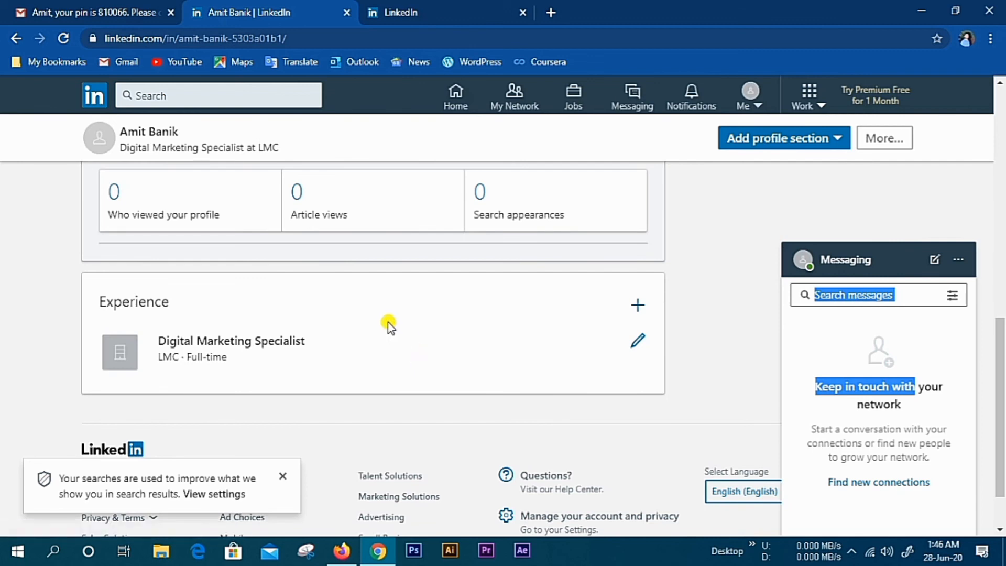
scroll(348, 317, "up", 1)
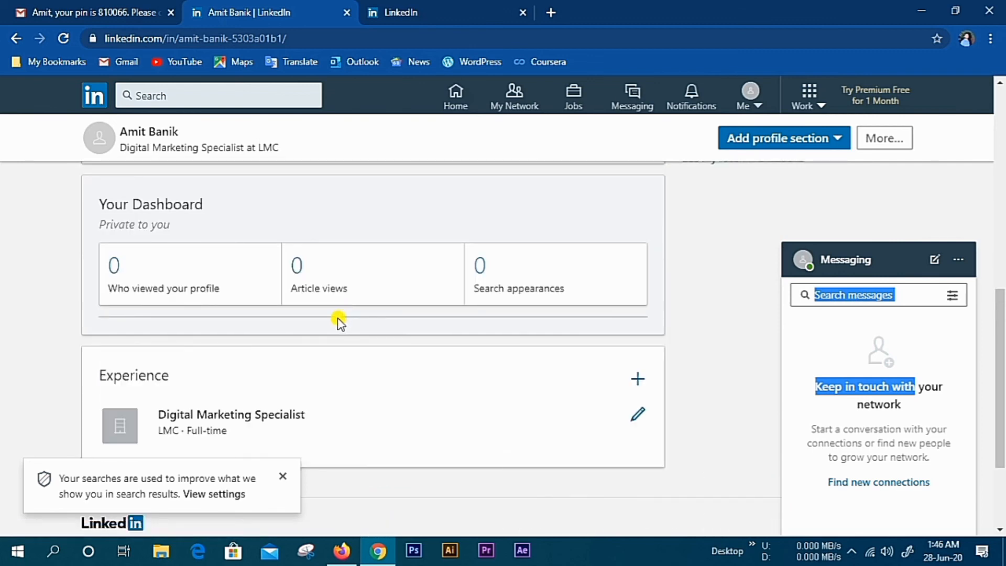
scroll(338, 320, "up", 5)
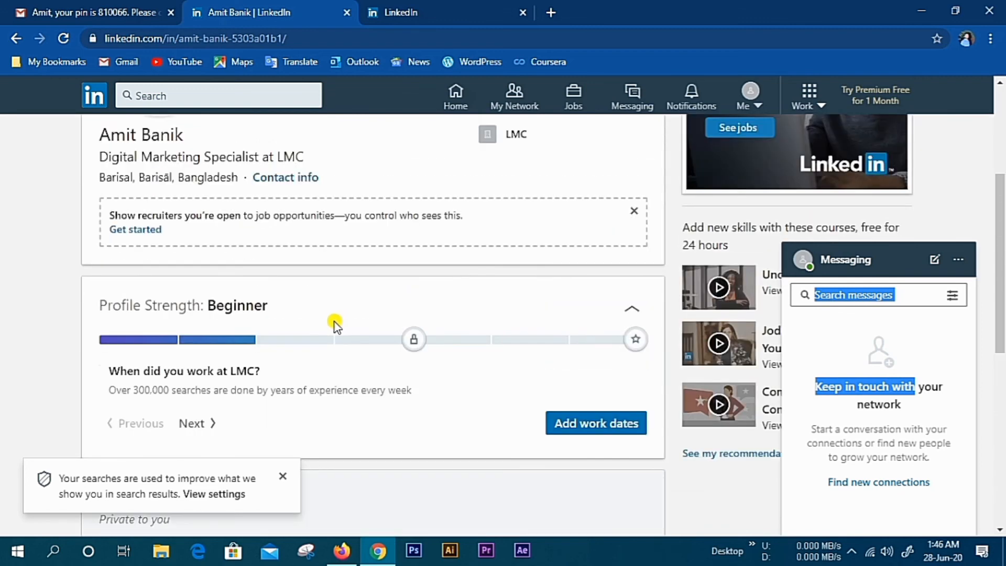
scroll(338, 314, "up", 4)
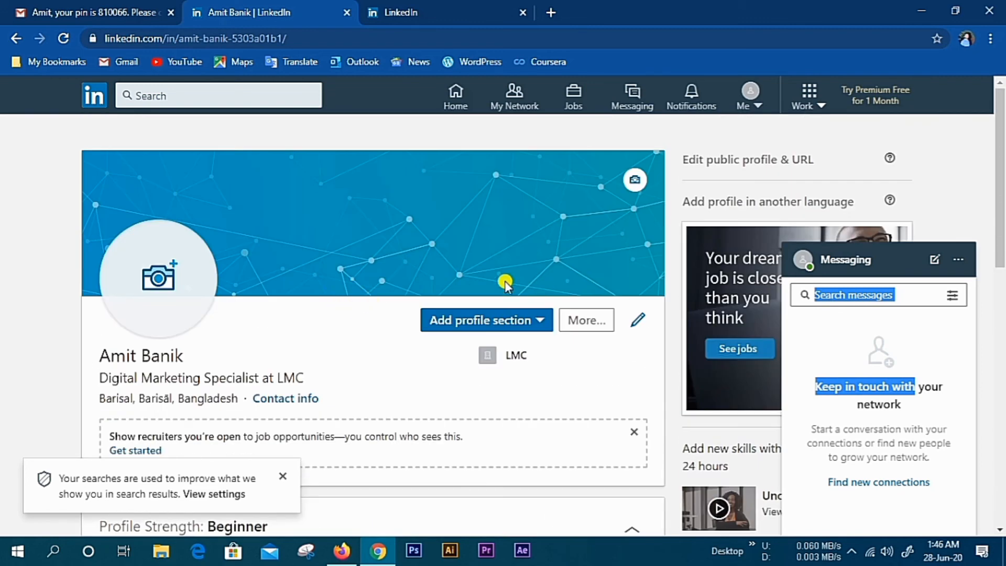
Review the profile's strength, Experience entry and introduction once more, and minimize the browser window
scroll(292, 293, "down", 4)
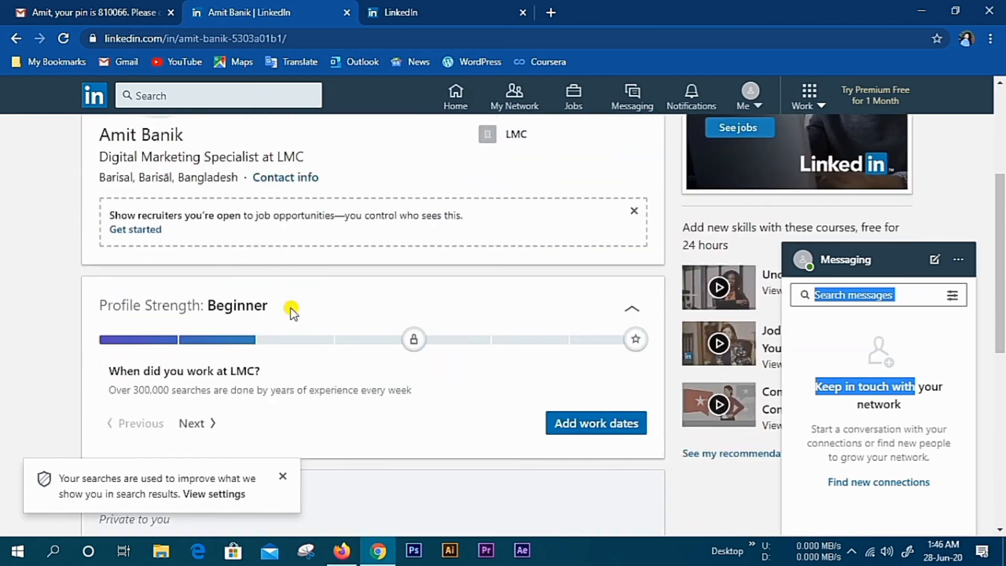
scroll(289, 311, "down", 7)
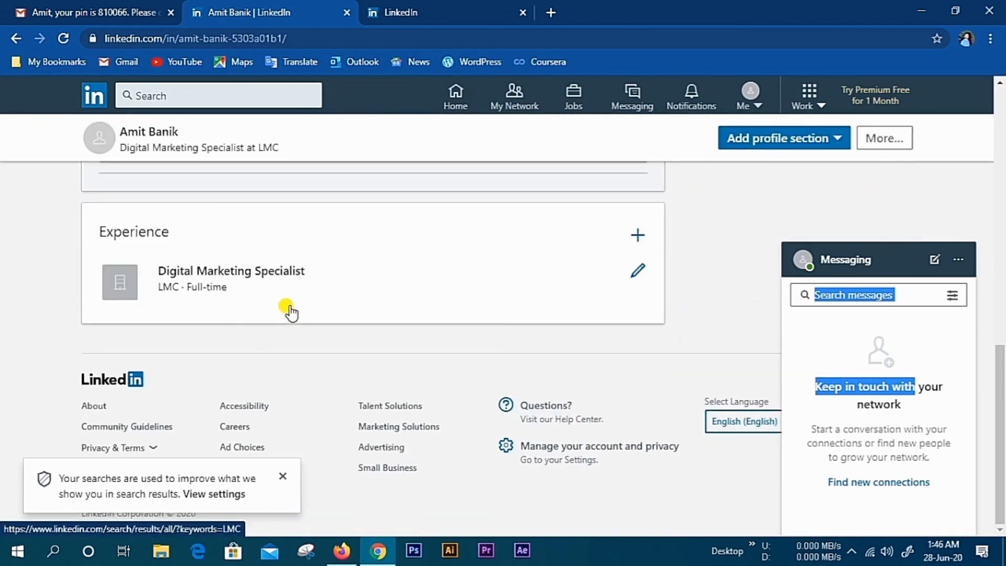
scroll(313, 316, "up", 1)
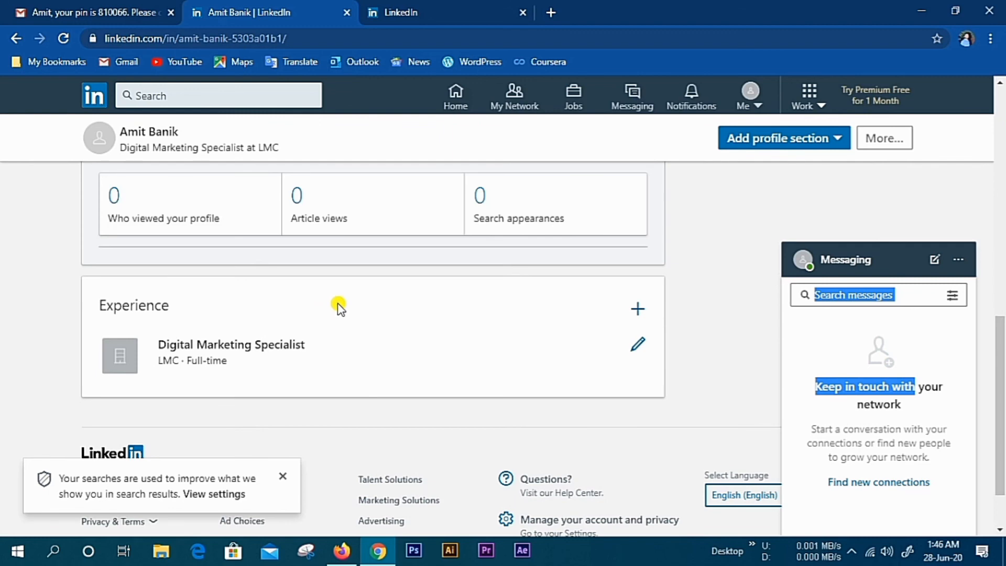
scroll(338, 308, "up", 7)
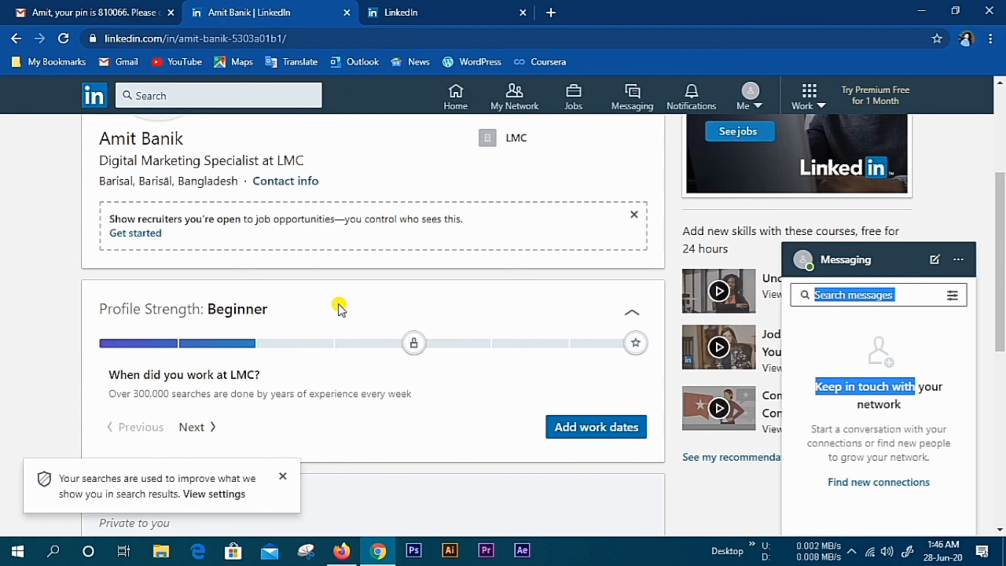
scroll(321, 348, "up", 4)
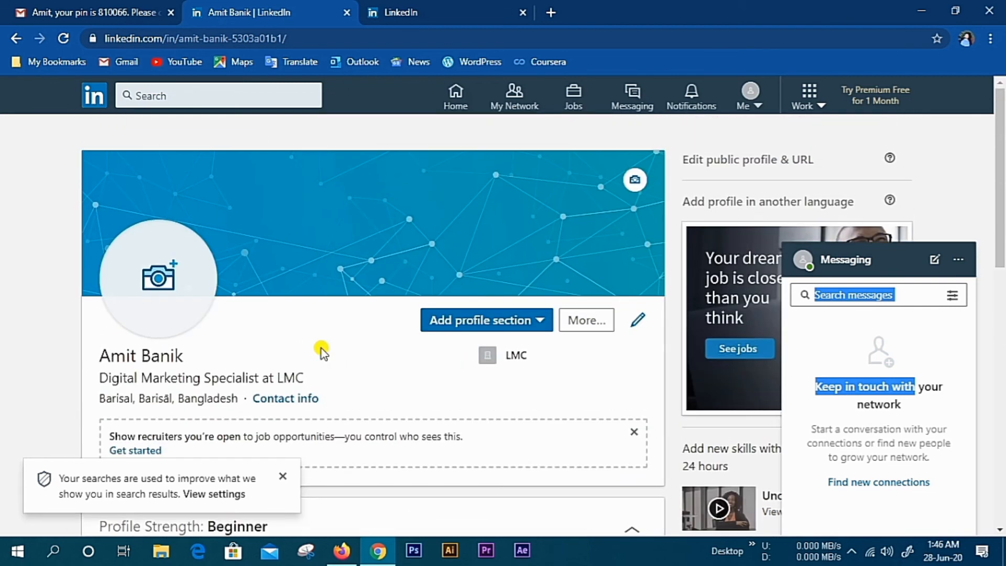
scroll(365, 337, "down", 6)
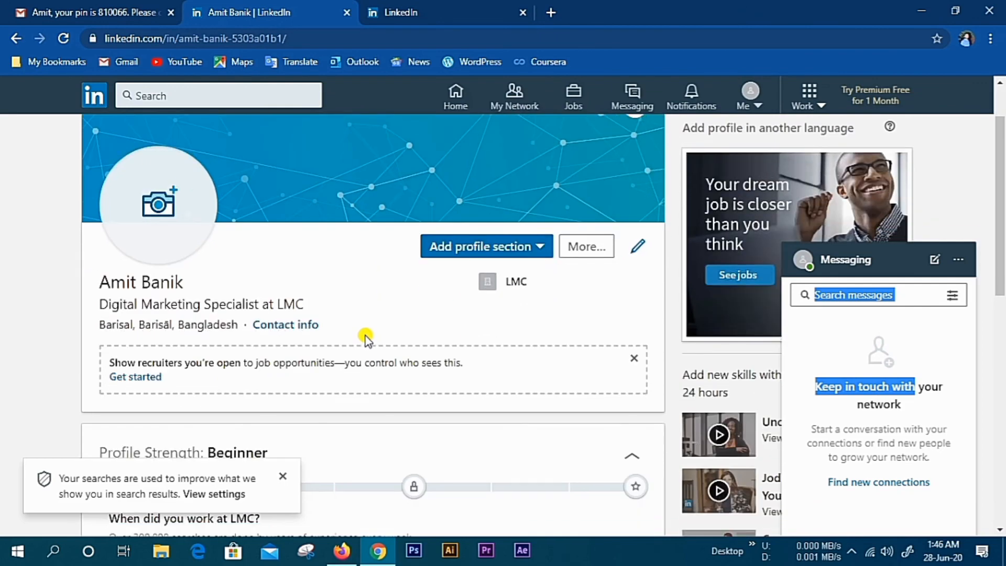
scroll(366, 337, "up", 6)
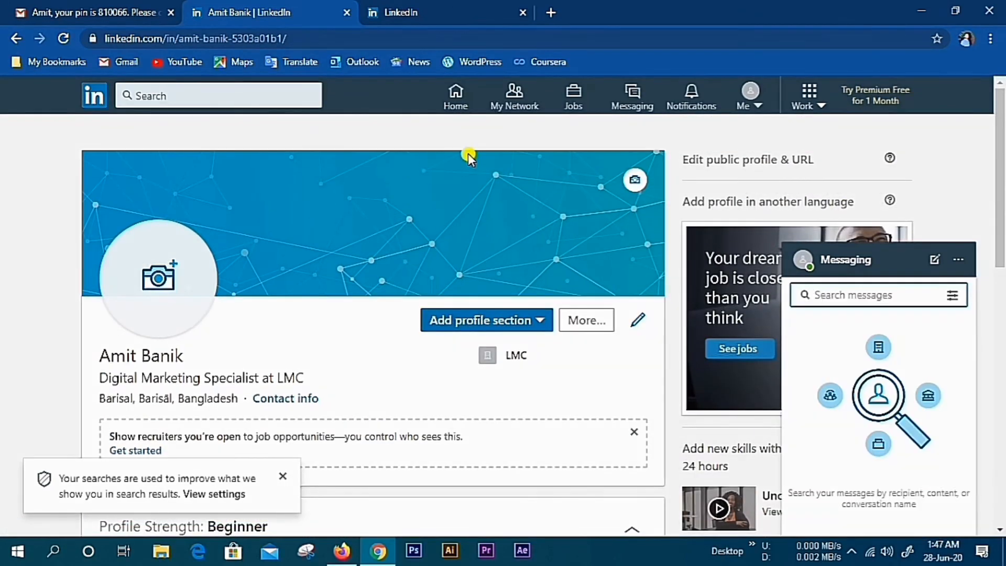
left_click(921, 10)
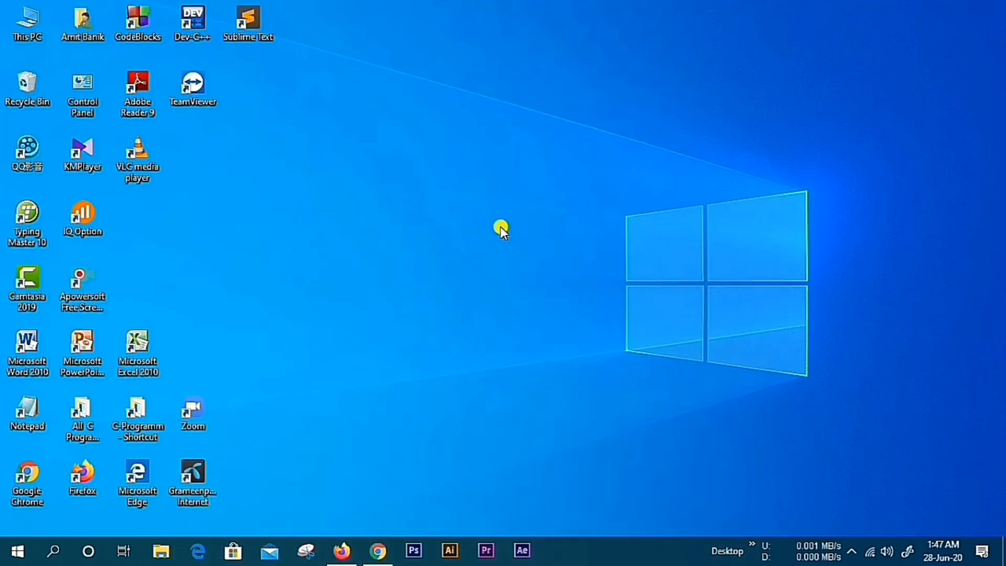